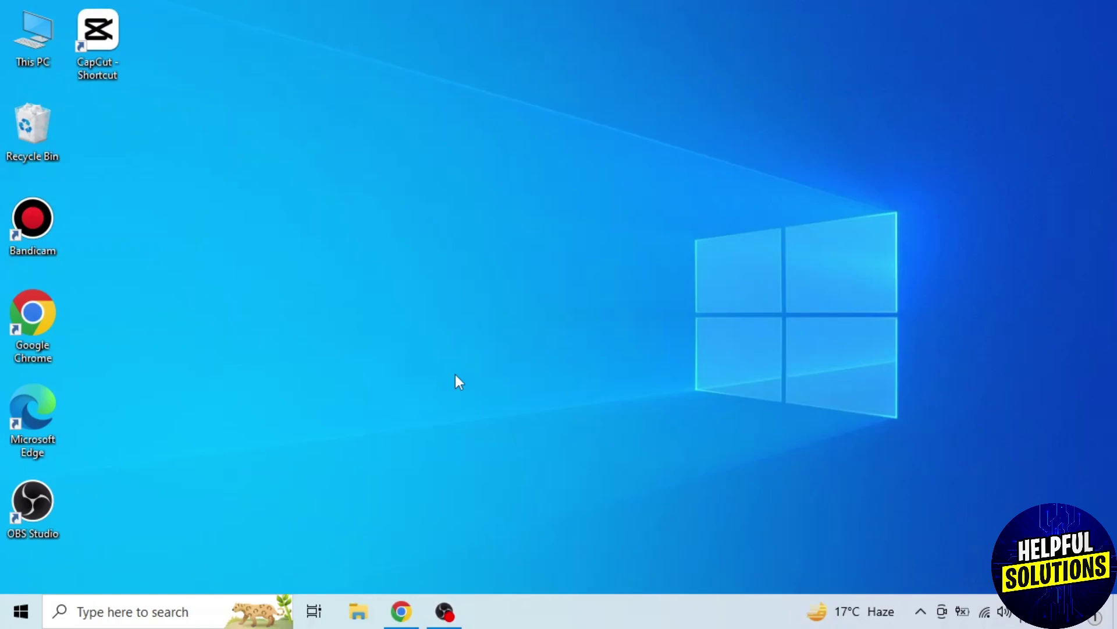
Launch Chrome and go to slides.google.com to reach the untitled presentation.
{"action": "left_click", "coordinate": [401, 612]}
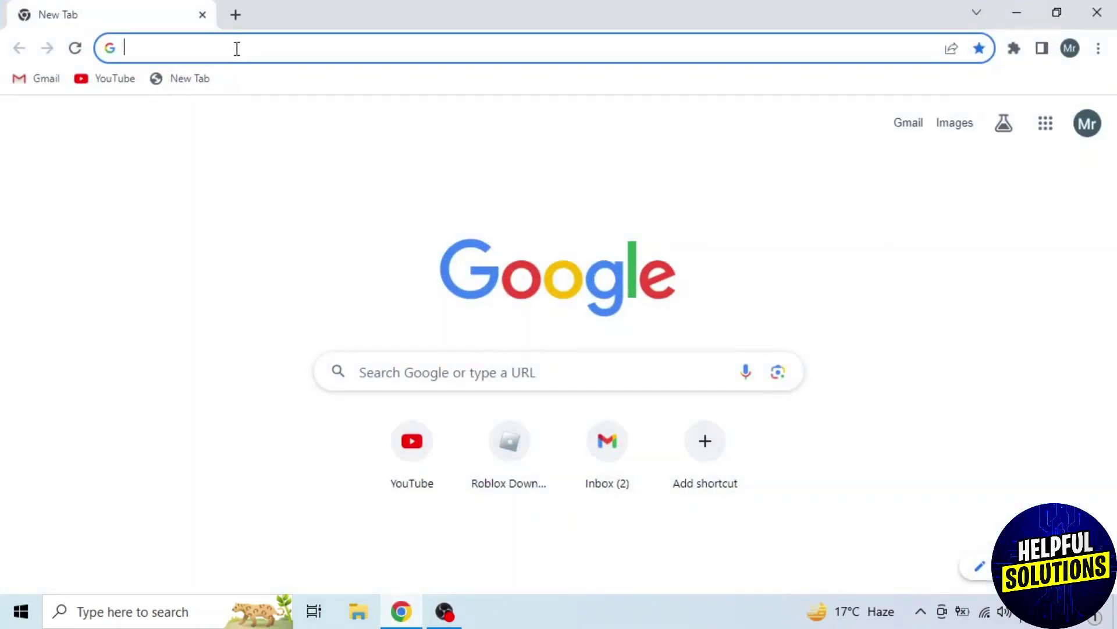
{"action": "left_click", "coordinate": [237, 48]}
{"action": "type", "text": "slides.google.c"}
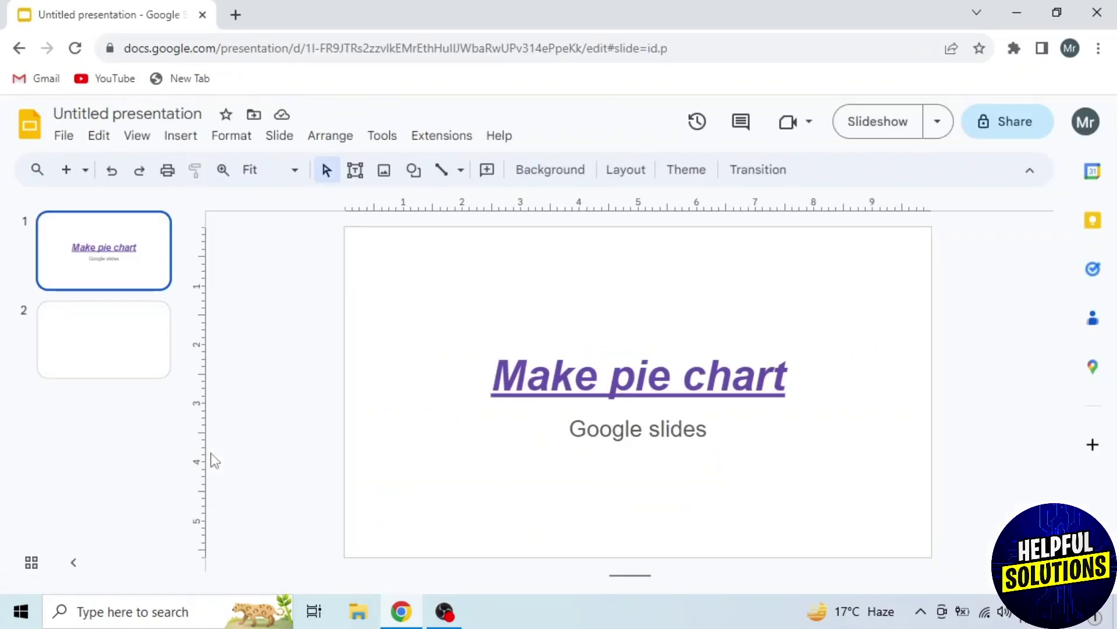
Rename the presentation to 'Pie chart' and switch to the blank slide 2.
{"action": "left_click", "coordinate": [129, 112]}
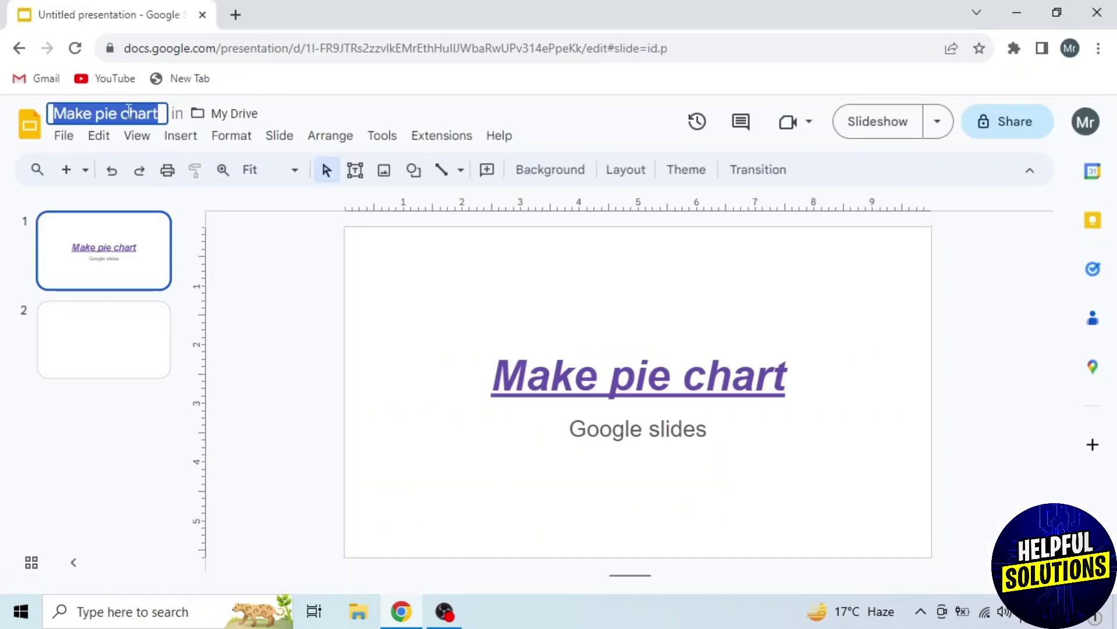
{"action": "type", "text": "Pie chart"}
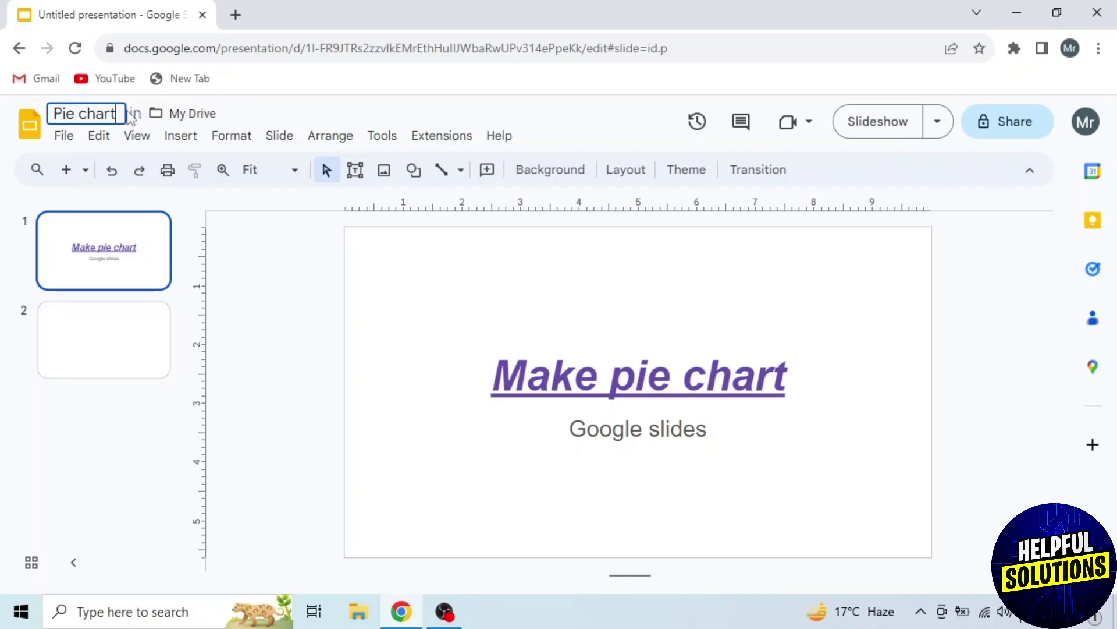
{"action": "left_click", "coordinate": [121, 324]}
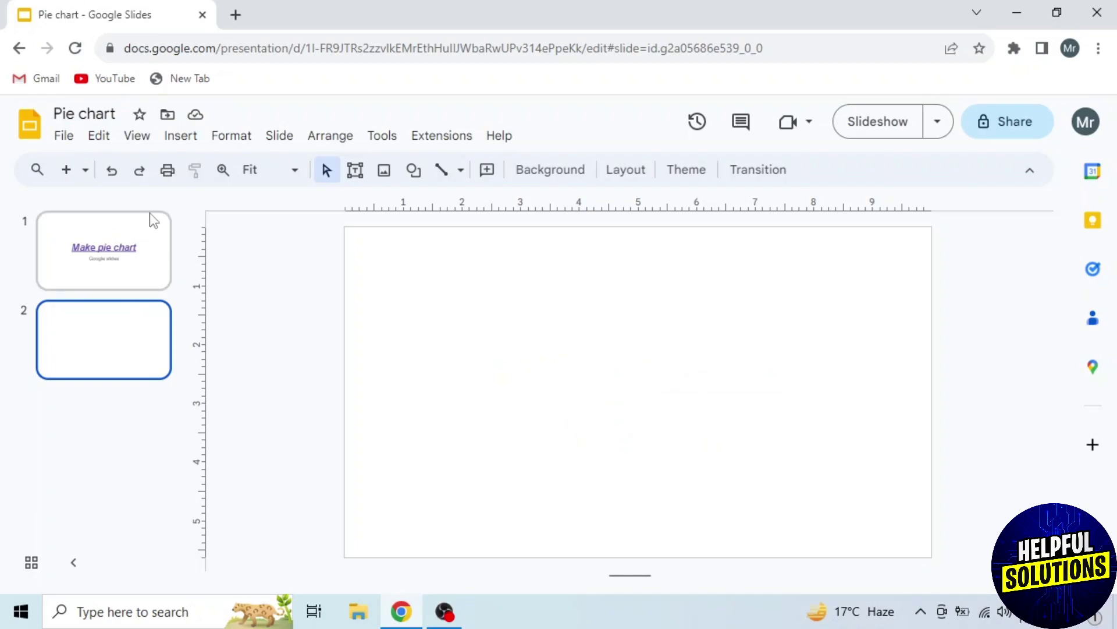
Insert a linked pie chart on slide 2 through Insert > Chart > Pie.
{"action": "left_click", "coordinate": [170, 141]}
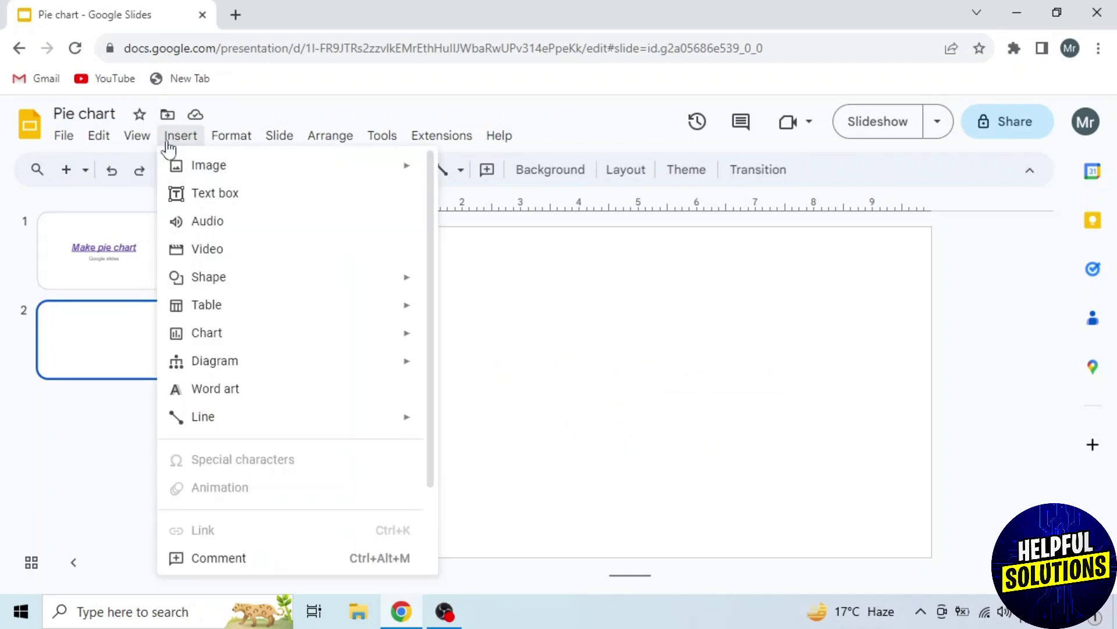
{"action": "mouse_move", "coordinate": [286, 337]}
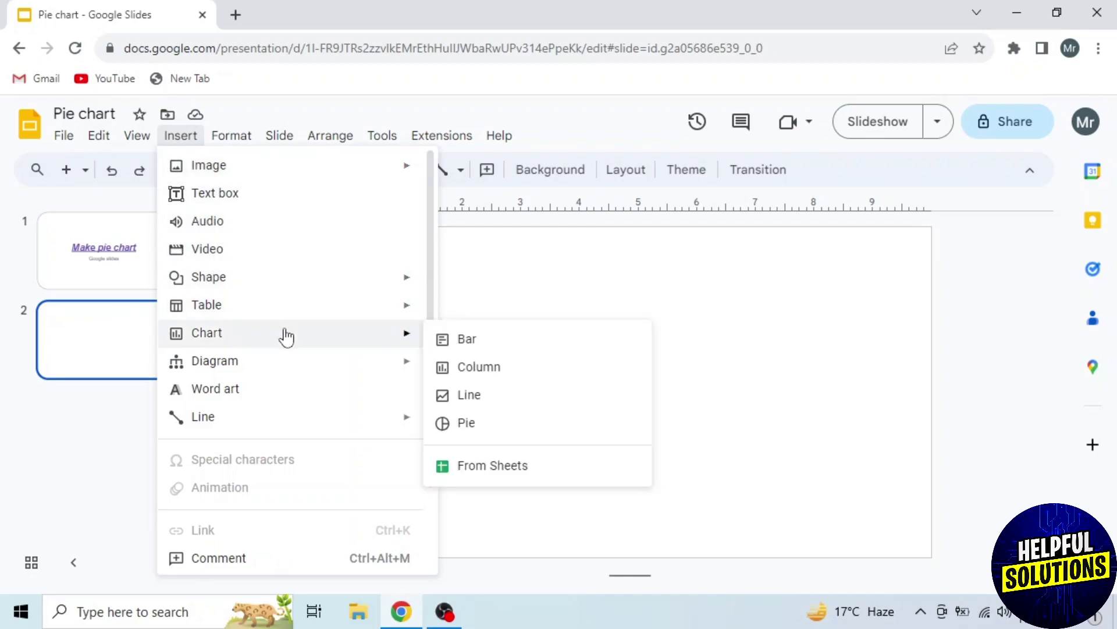
{"action": "left_click", "coordinate": [467, 425]}
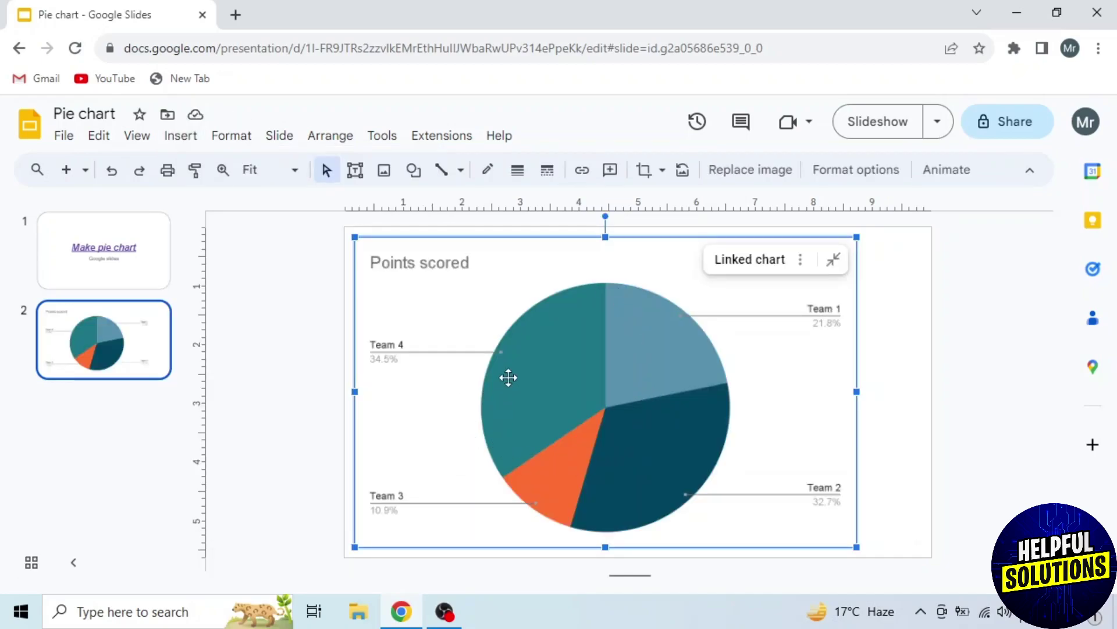
Open the linked chart's source spreadsheet via its Open source option.
{"action": "left_click", "coordinate": [801, 260]}
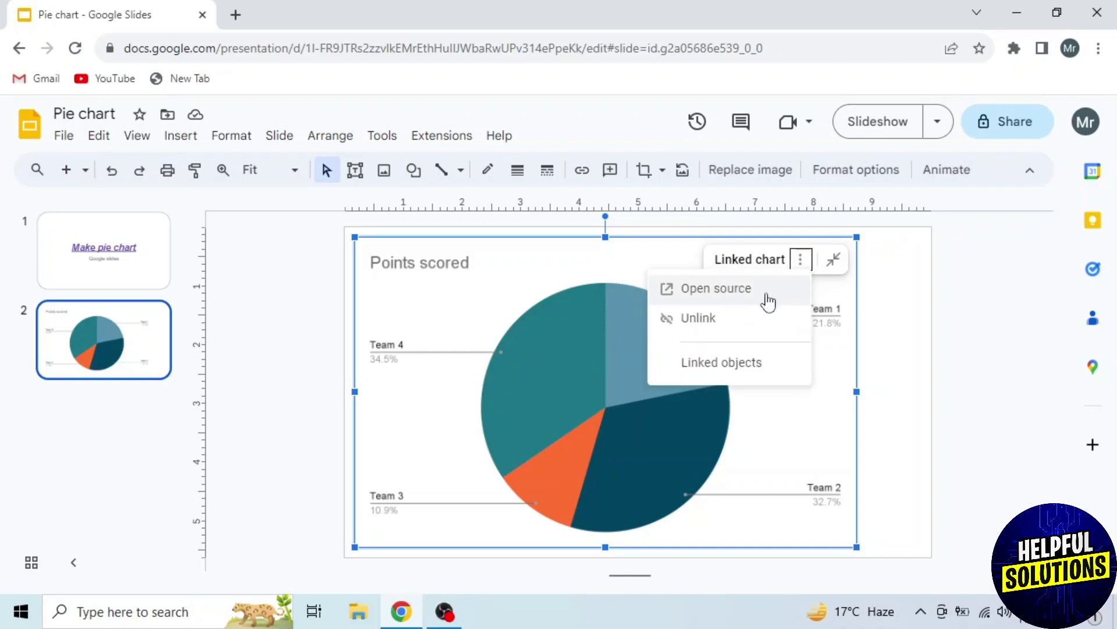
{"action": "left_click", "coordinate": [698, 298]}
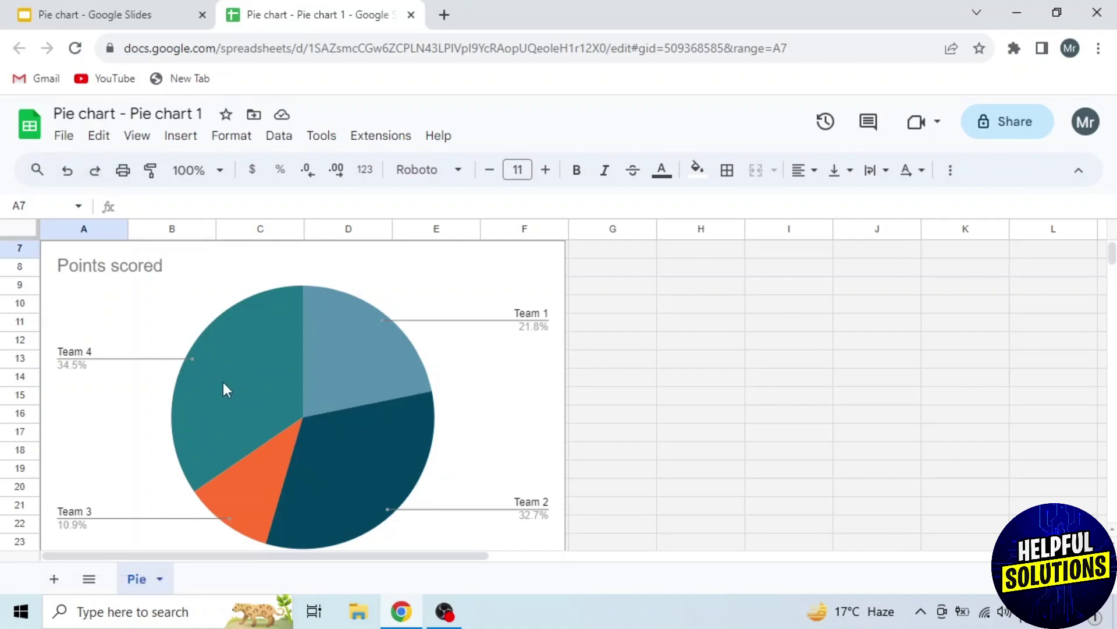
Relabel column A as 'Sports' with football, cricket and basketball.
{"action": "scroll", "coordinate": [211, 365], "scroll_direction": "up", "scroll_amount": 2}
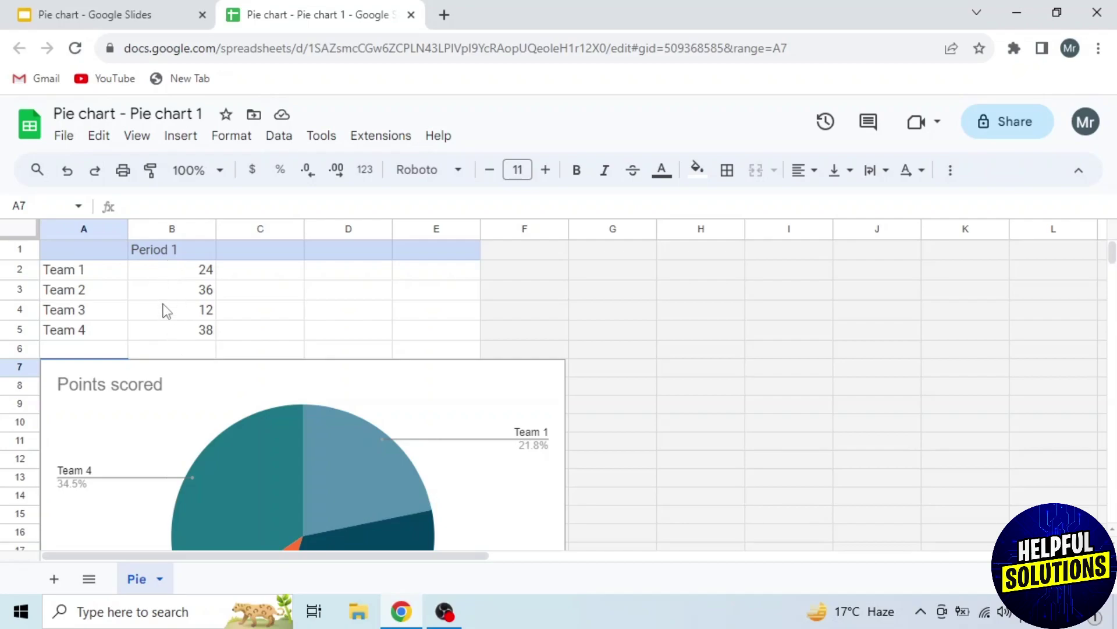
{"action": "left_click", "coordinate": [86, 251]}
{"action": "type", "text": "Sports"}
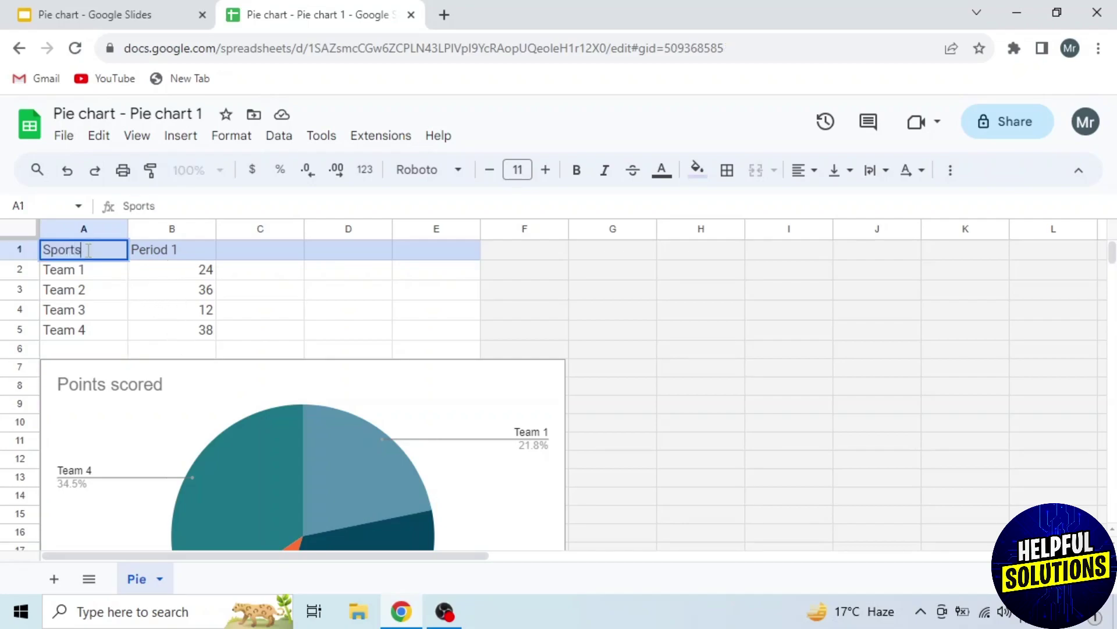
{"action": "double_click", "coordinate": [76, 268]}
{"action": "type", "text": "football"}
{"action": "double_click", "coordinate": [67, 289]}
{"action": "type", "text": "cricket"}
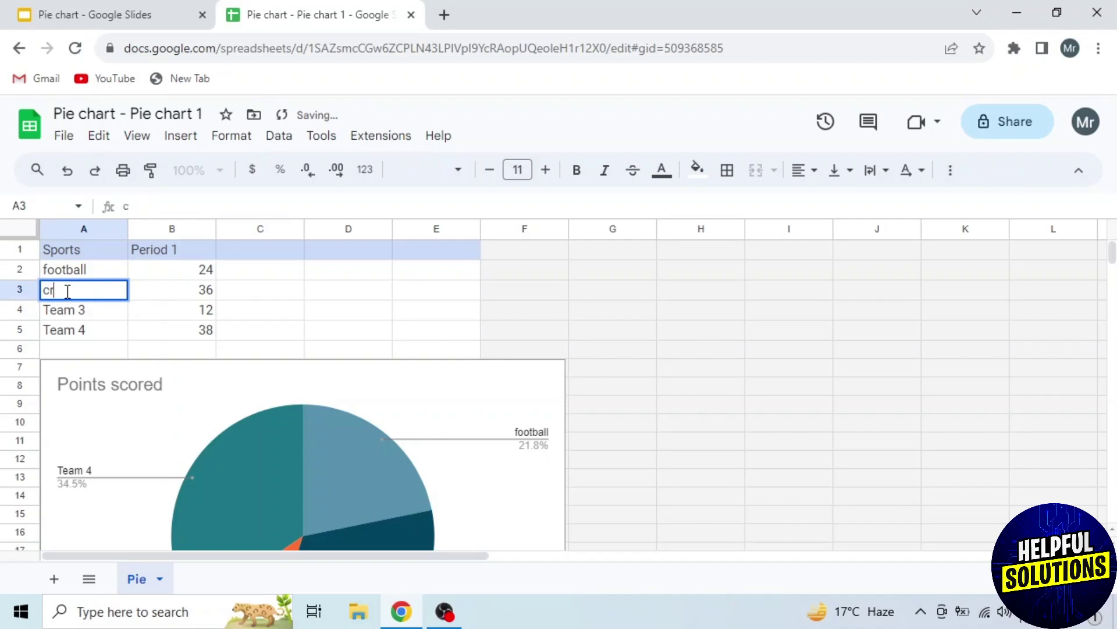
{"action": "double_click", "coordinate": [68, 310]}
{"action": "type", "text": "basketball"}
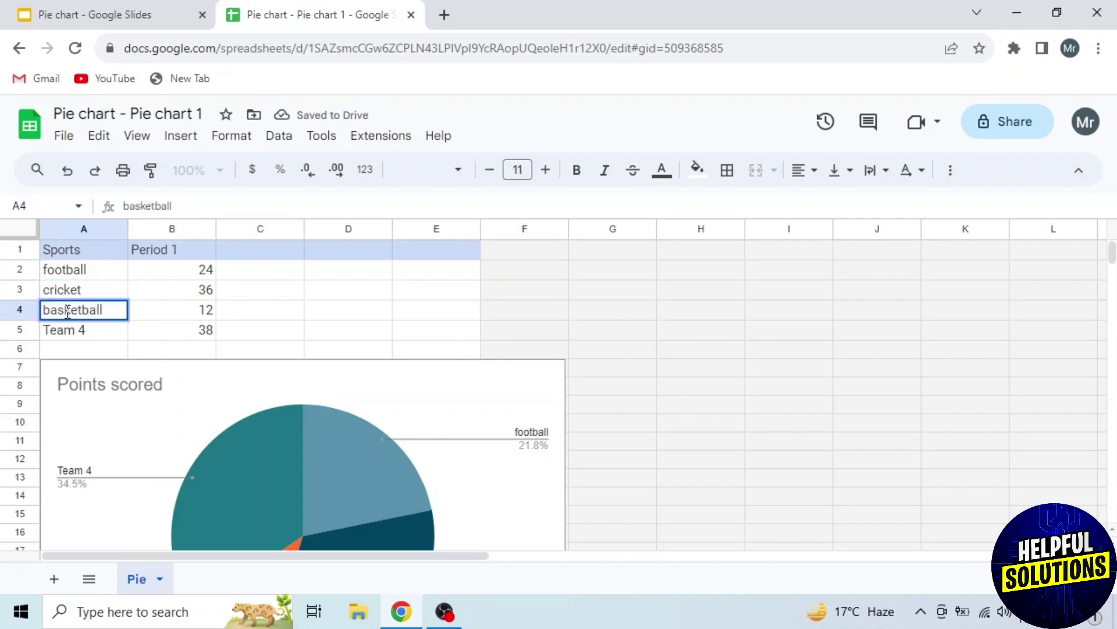
Head column B 'No. of Players' with values 12, 14, 18, and delete the Team 4 row.
{"action": "double_click", "coordinate": [177, 250]}
{"action": "type", "text": "No. of Players"}
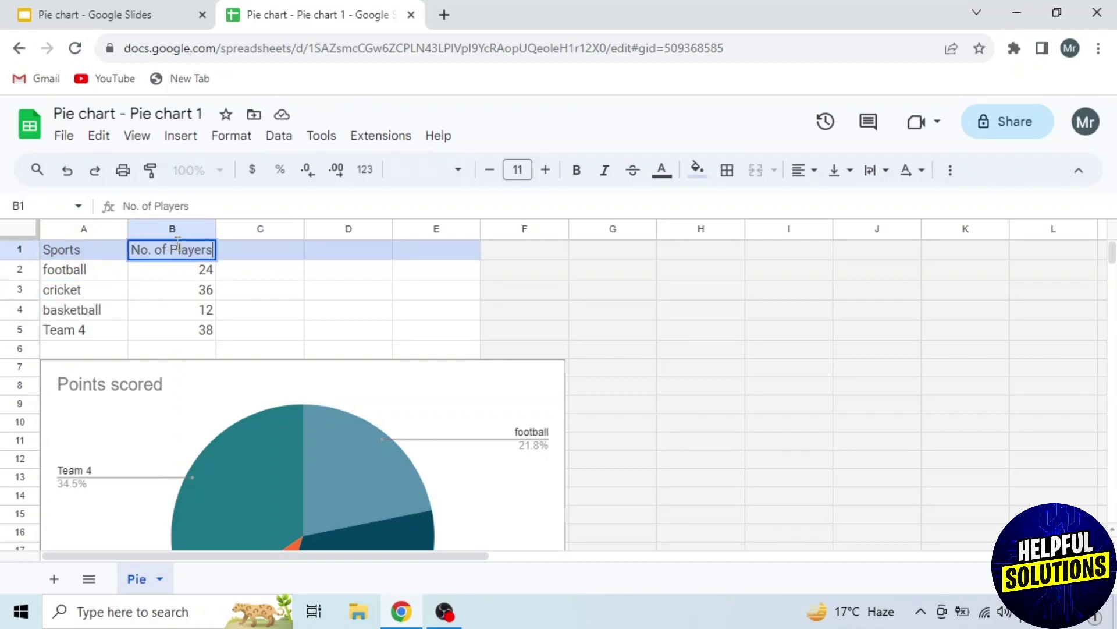
{"action": "double_click", "coordinate": [197, 269]}
{"action": "type", "text": "12"}
{"action": "double_click", "coordinate": [197, 289]}
{"action": "type", "text": "14"}
{"action": "double_click", "coordinate": [201, 310]}
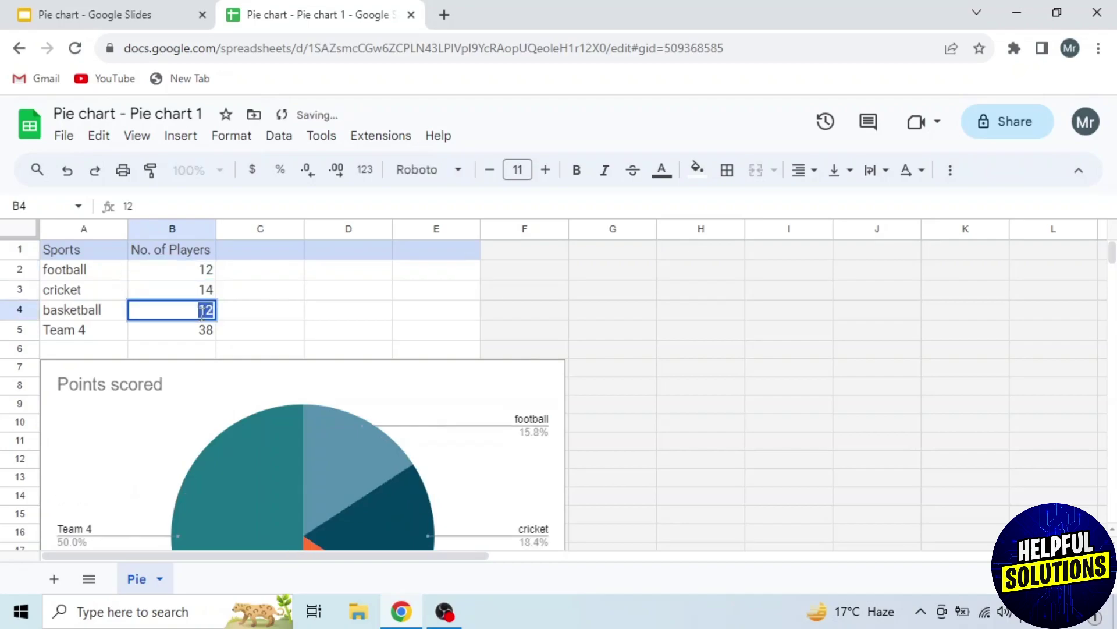
{"action": "type", "text": "18"}
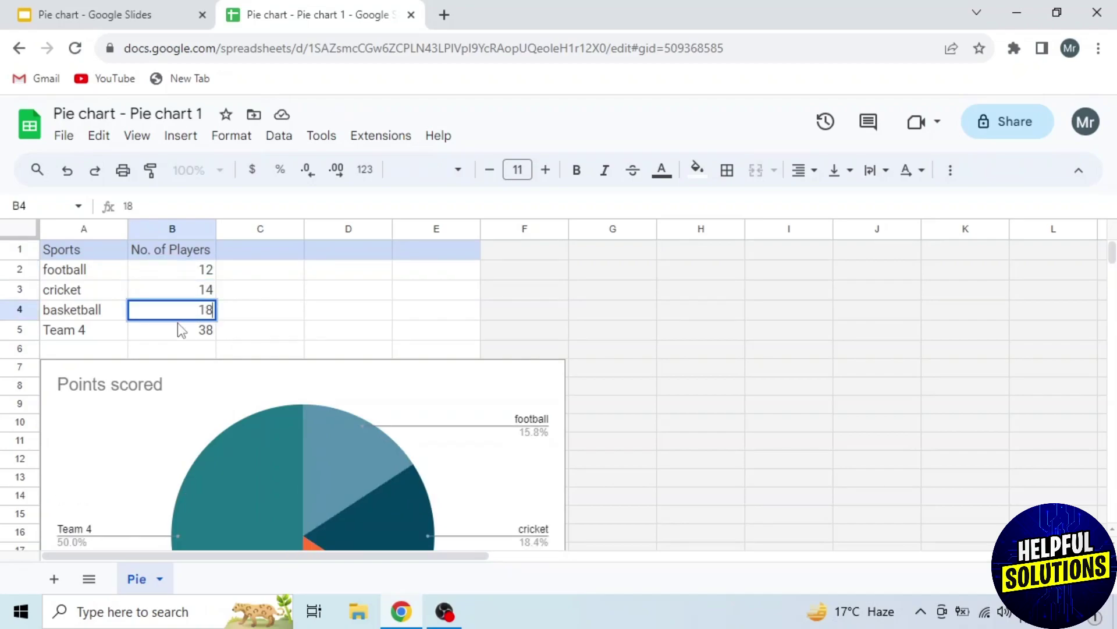
{"action": "right_click", "coordinate": [82, 330]}
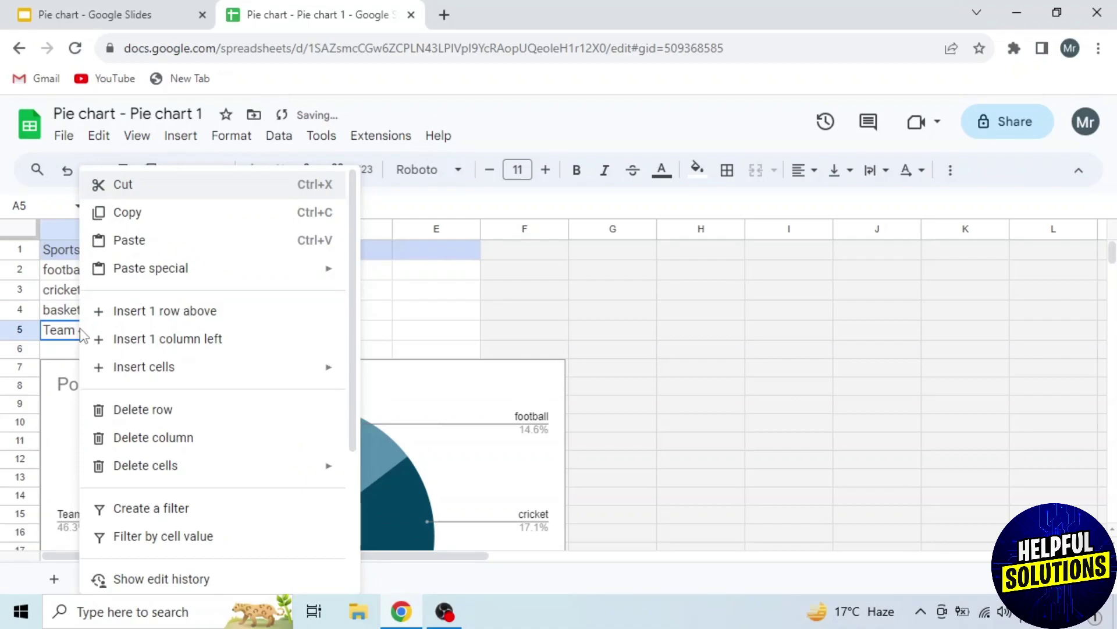
{"action": "left_click", "coordinate": [139, 409]}
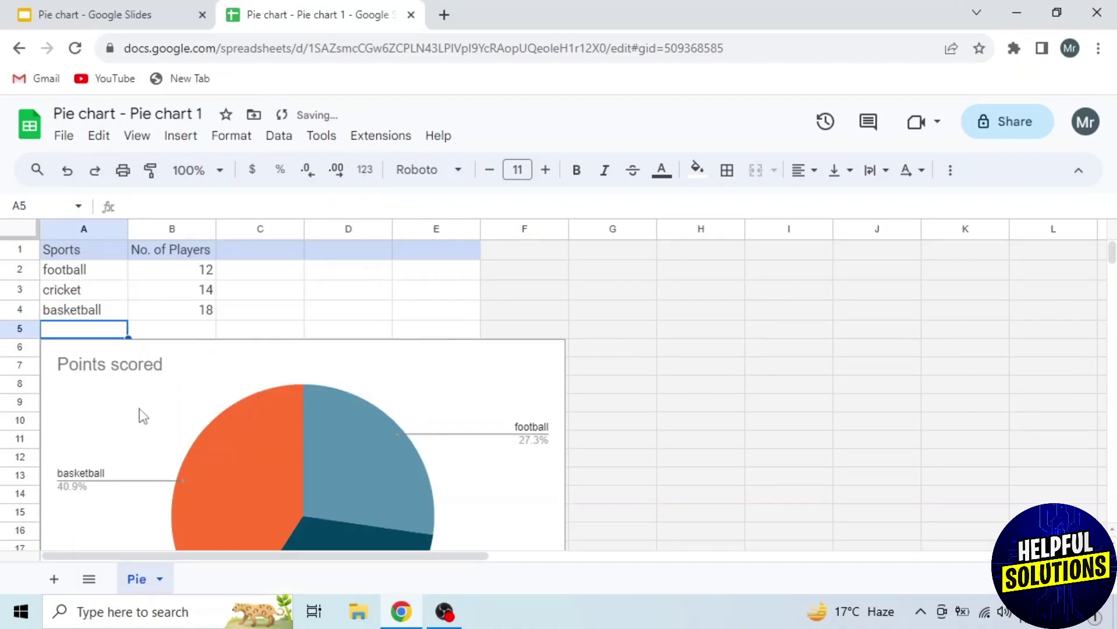
{"action": "scroll", "coordinate": [151, 431], "scroll_direction": "down", "scroll_amount": 2}
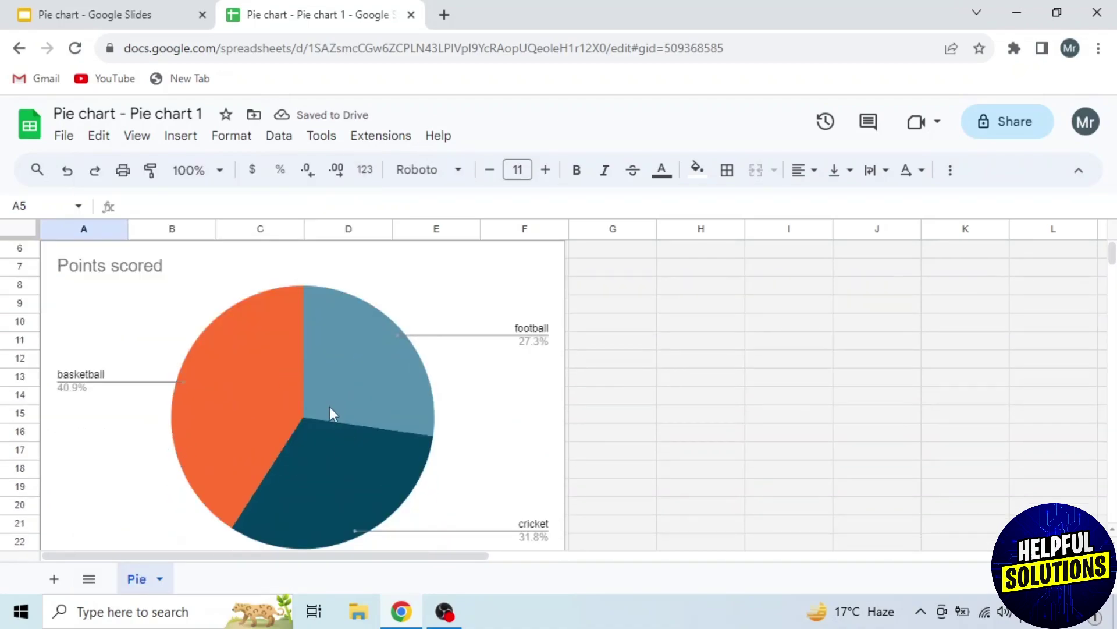
Open the pie chart's editor through Edit chart and show its Customize settings.
{"action": "left_click", "coordinate": [442, 345]}
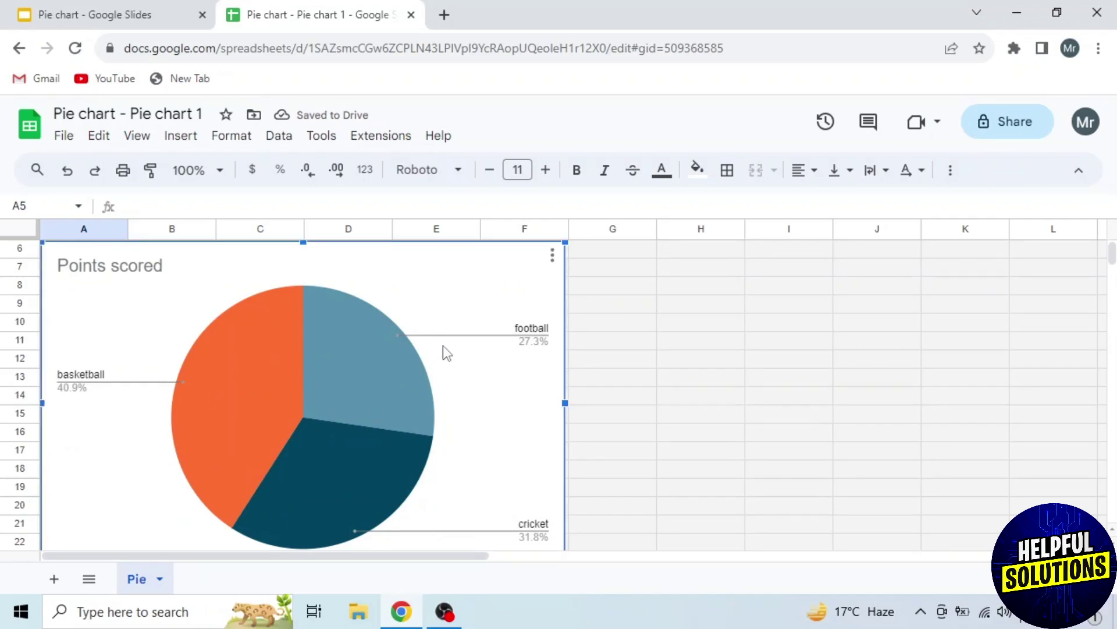
{"action": "left_click", "coordinate": [553, 256]}
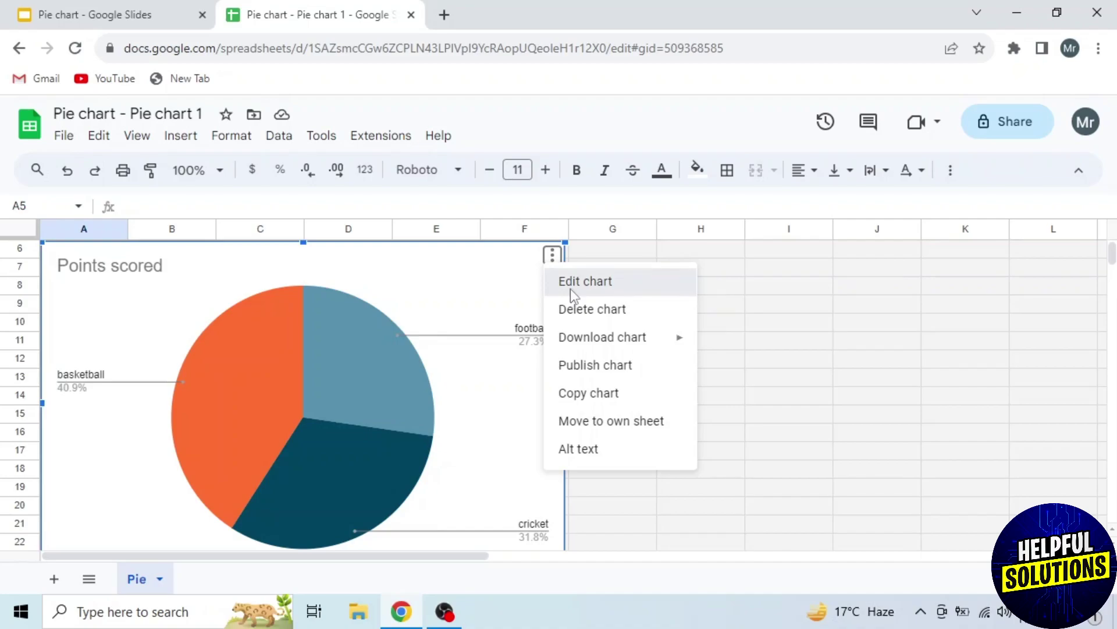
{"action": "left_click", "coordinate": [571, 289]}
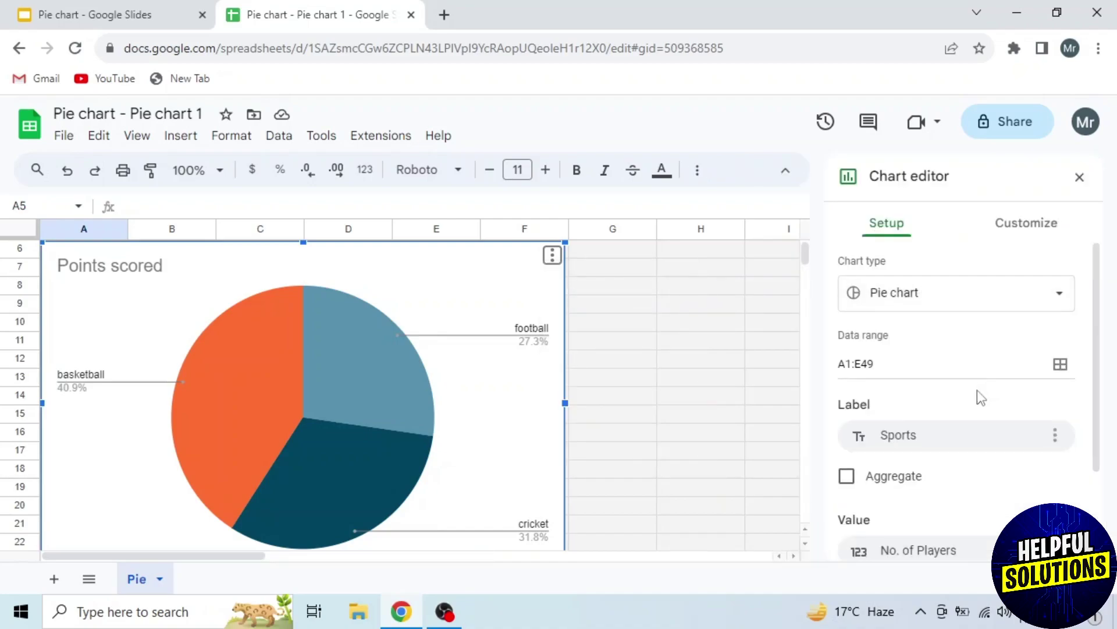
{"action": "left_click", "coordinate": [1023, 230]}
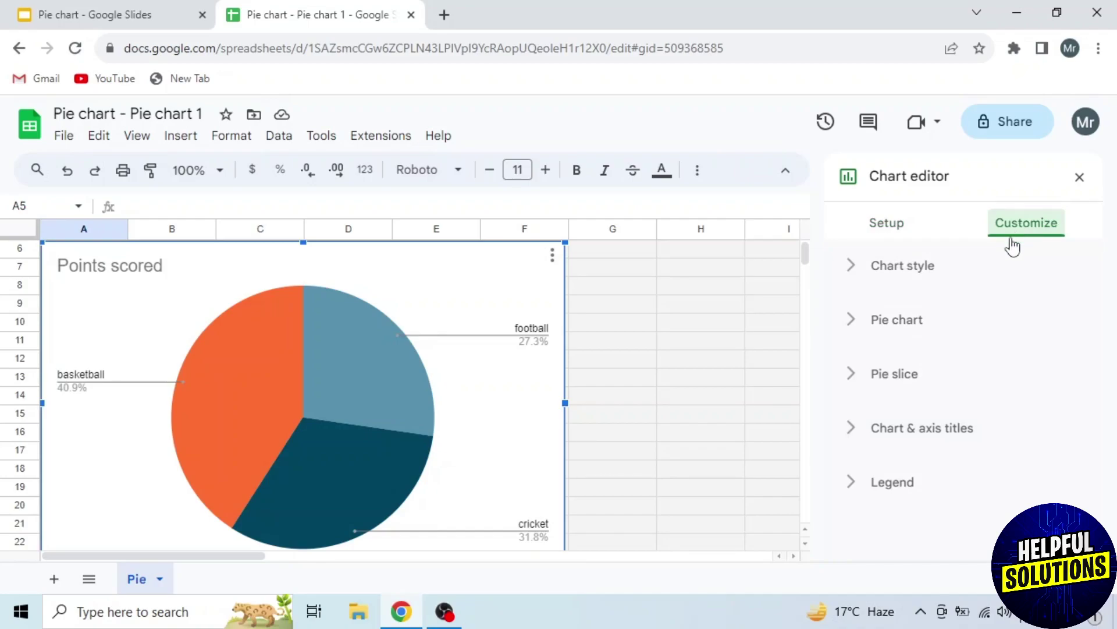
Retitle the chart 'sports players' and set the title font to Wide.
{"action": "left_click", "coordinate": [914, 432]}
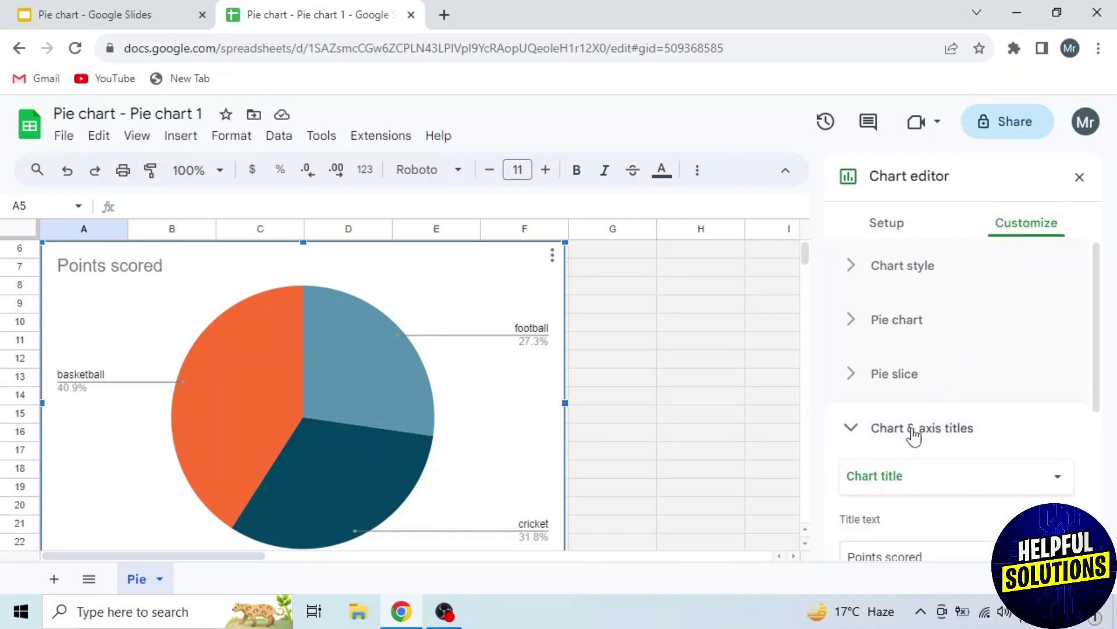
{"action": "scroll", "coordinate": [913, 433], "scroll_direction": "down", "scroll_amount": 3}
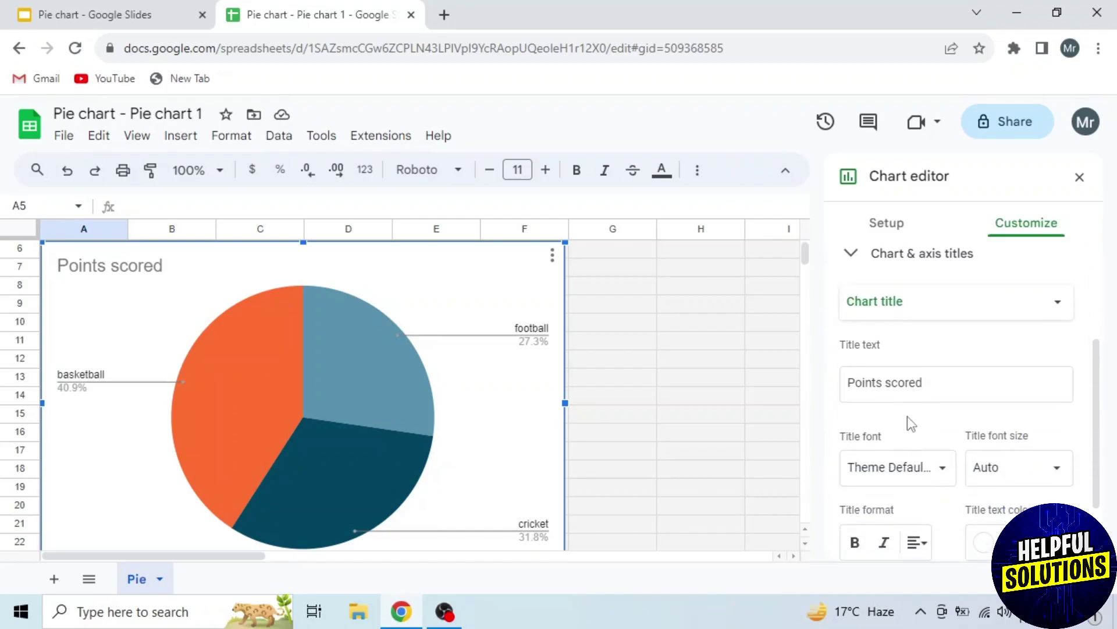
{"action": "left_click", "coordinate": [882, 381]}
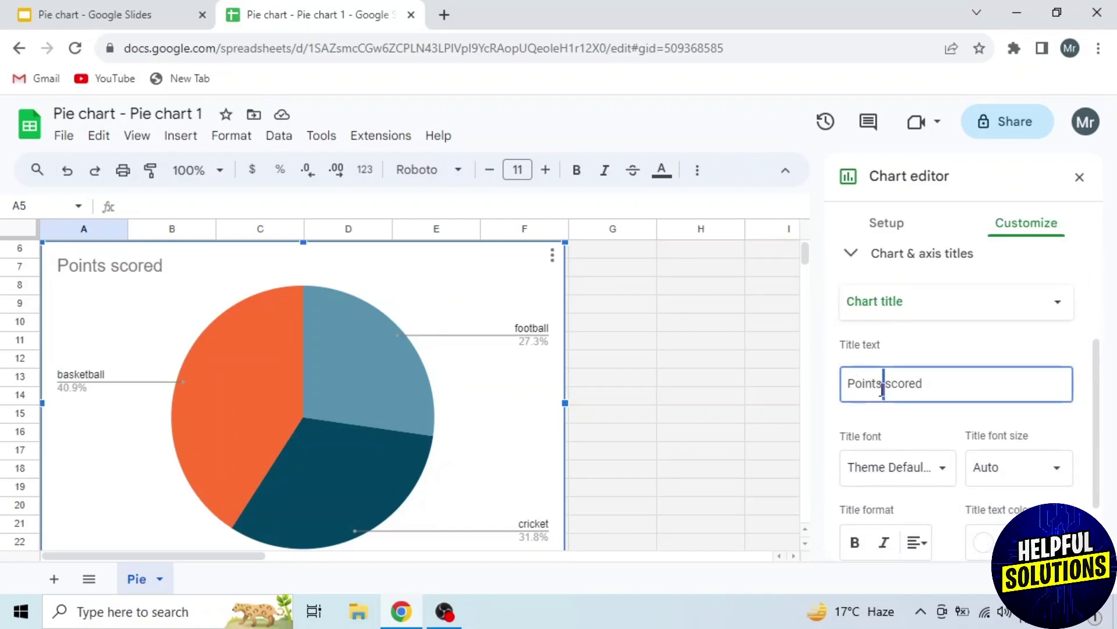
{"action": "key", "text": "ctrl+a"}
{"action": "type", "text": "sports players"}
{"action": "scroll", "coordinate": [908, 390], "scroll_direction": "down", "scroll_amount": 2}
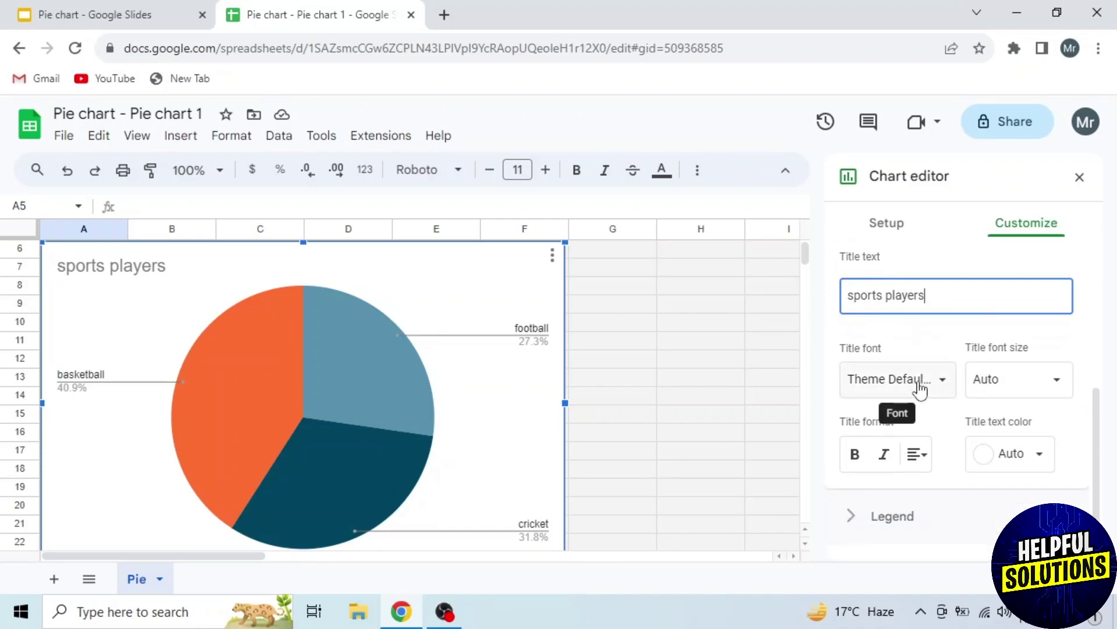
{"action": "left_click", "coordinate": [919, 387]}
{"action": "left_click", "coordinate": [907, 491]}
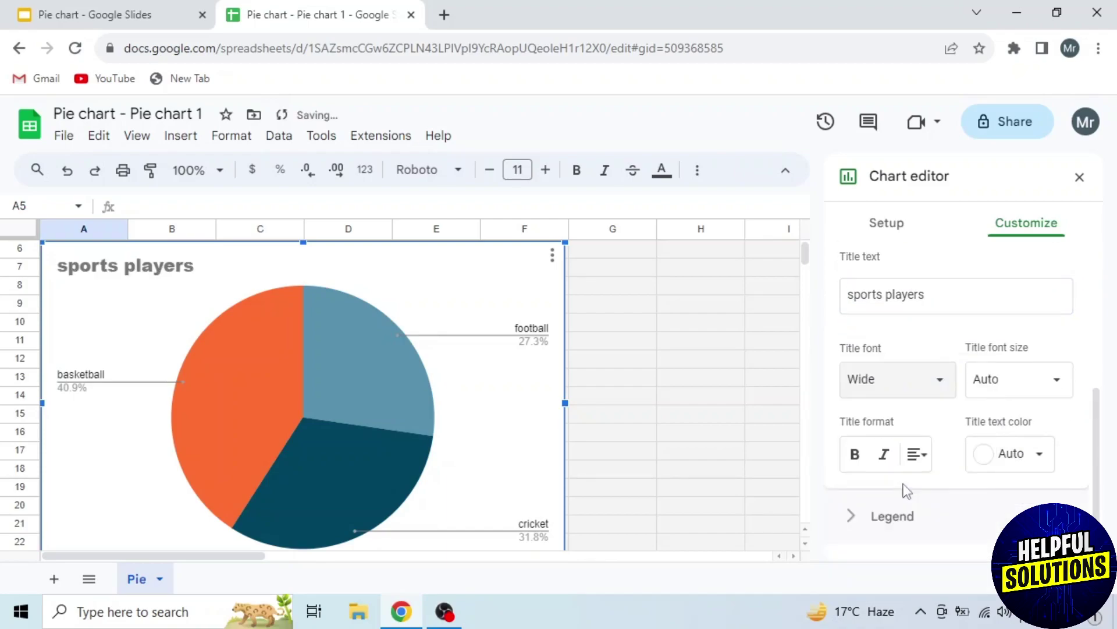
Make the title size 20, bold, italic, centered and green.
{"action": "left_click", "coordinate": [1021, 382]}
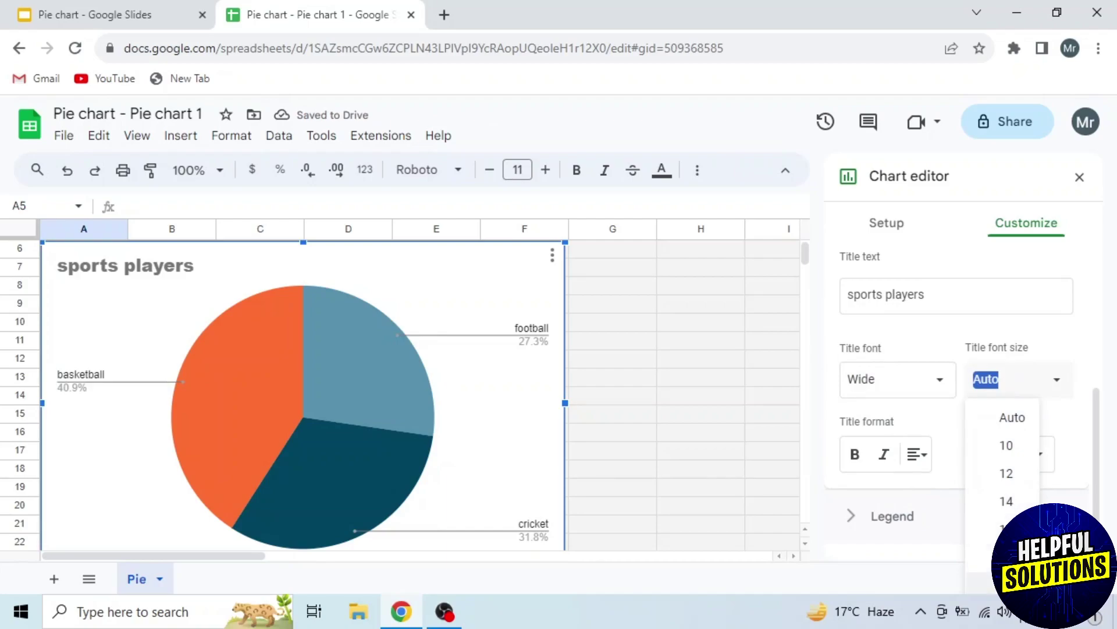
{"action": "type", "text": "20"}
{"action": "left_click", "coordinate": [855, 454]}
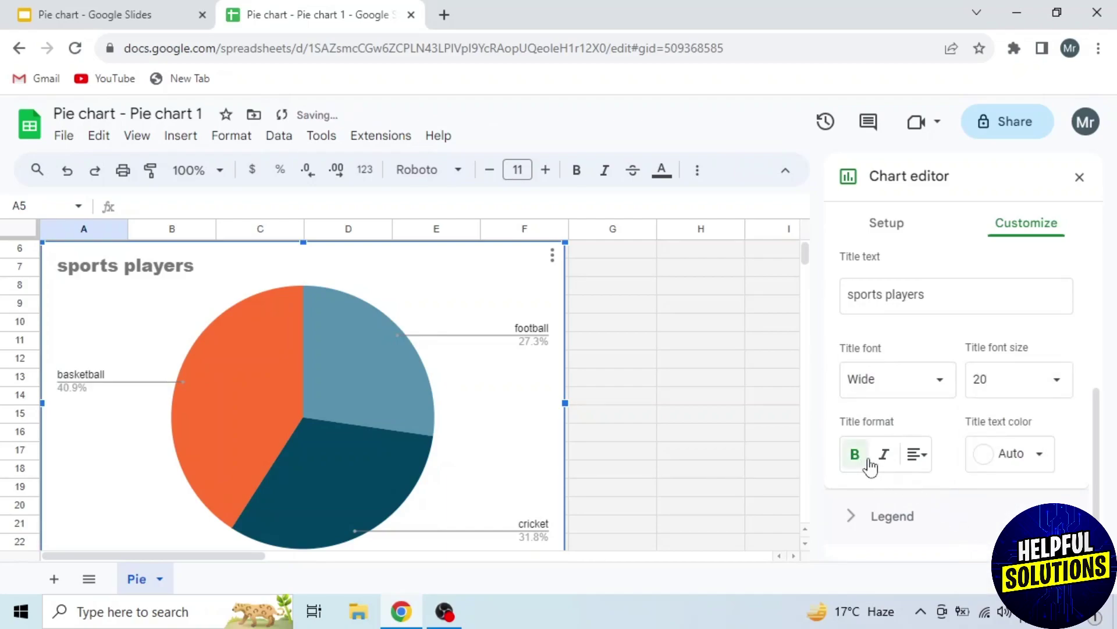
{"action": "left_click", "coordinate": [884, 454]}
{"action": "left_click", "coordinate": [916, 457]}
{"action": "left_click", "coordinate": [938, 492]}
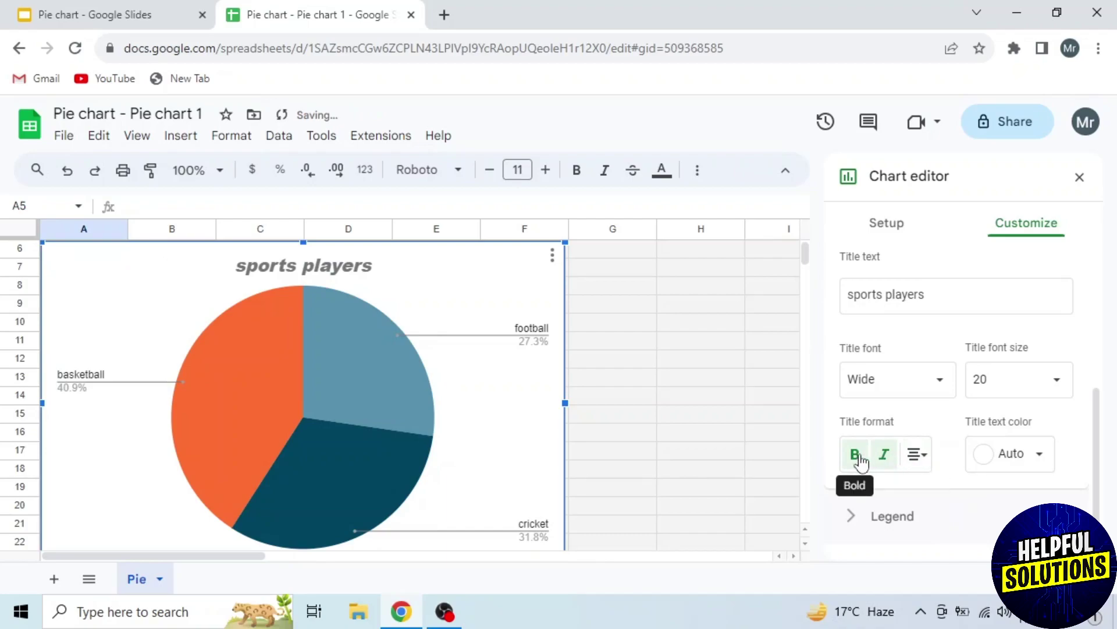
{"action": "left_click", "coordinate": [1019, 457]}
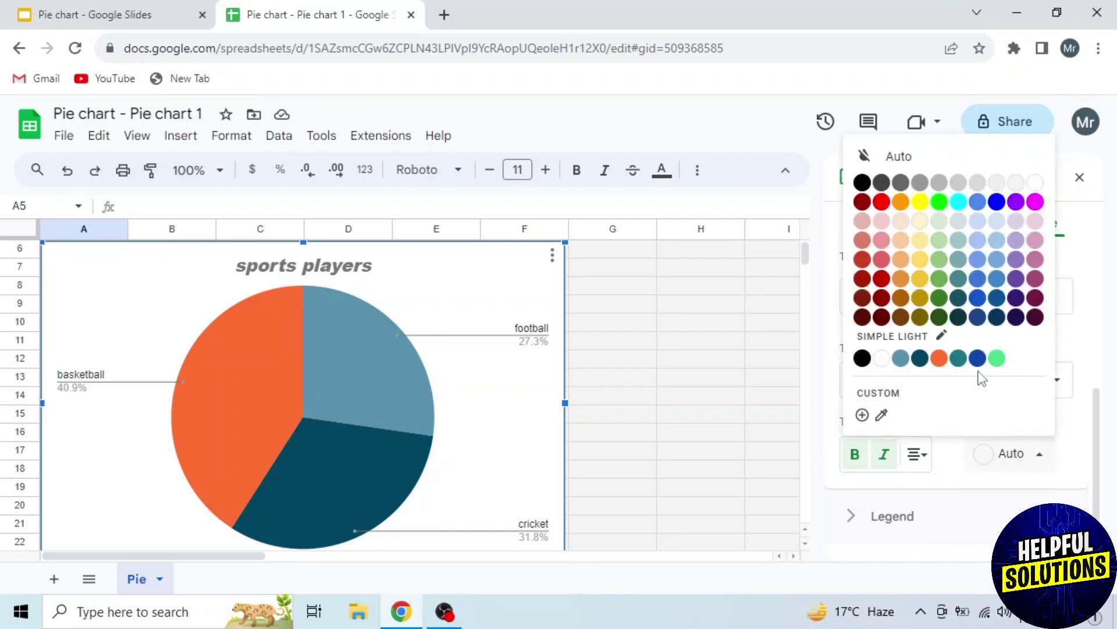
{"action": "left_click", "coordinate": [939, 278]}
{"action": "scroll", "coordinate": [920, 349], "scroll_direction": "up", "scroll_amount": 3}
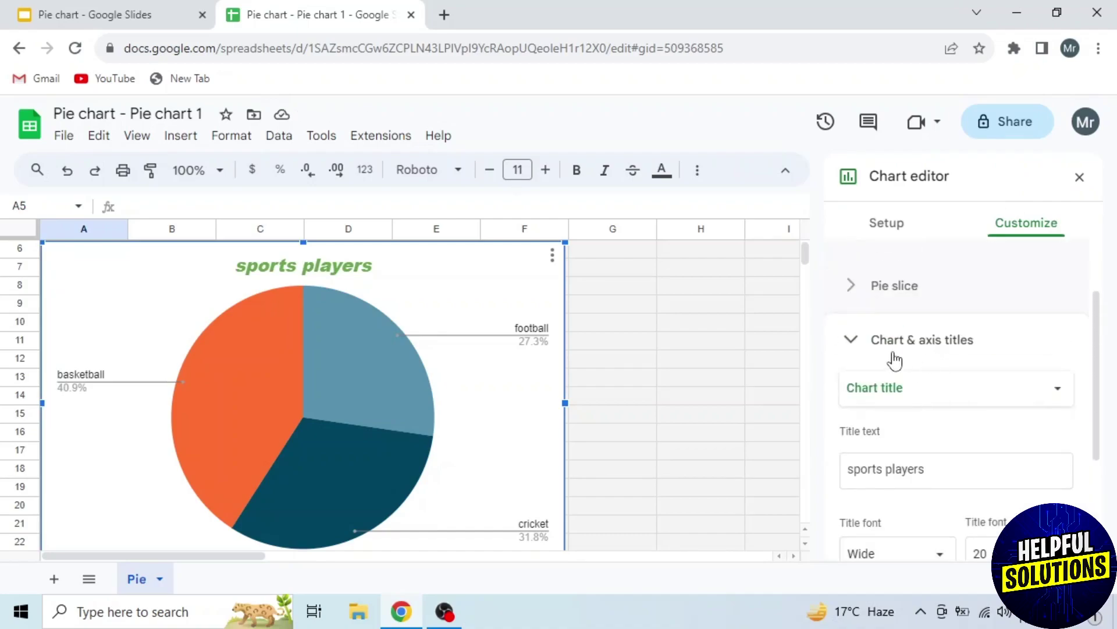
Set the chart background to dark blue and the chart font to Wide, keeping it flat.
{"action": "left_click", "coordinate": [889, 345]}
{"action": "left_click", "coordinate": [888, 273]}
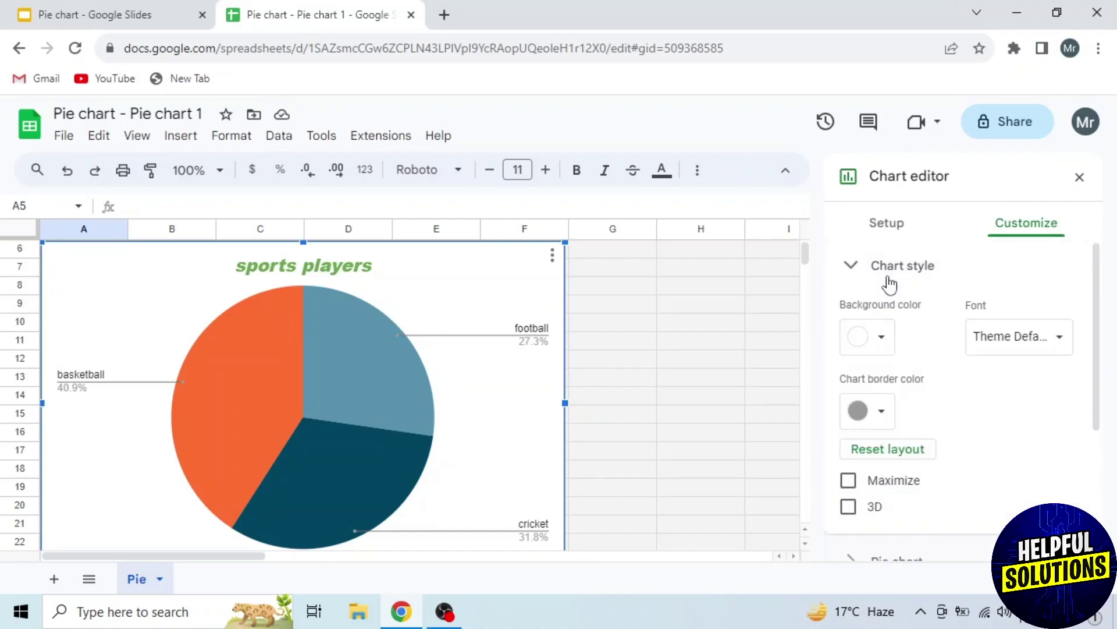
{"action": "left_click", "coordinate": [885, 349]}
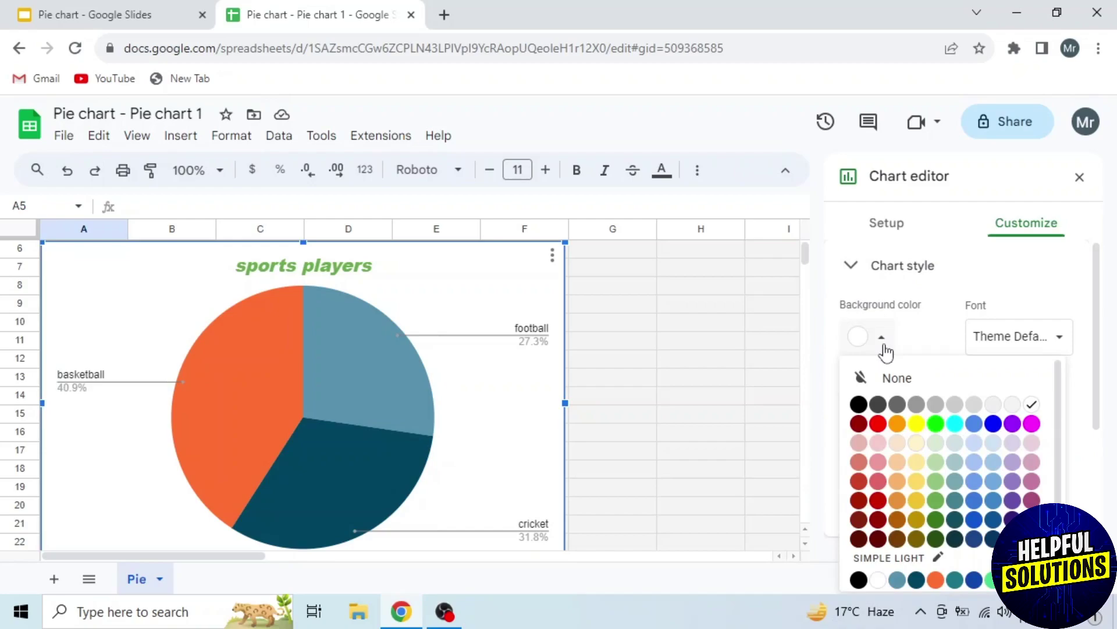
{"action": "left_click", "coordinate": [975, 519]}
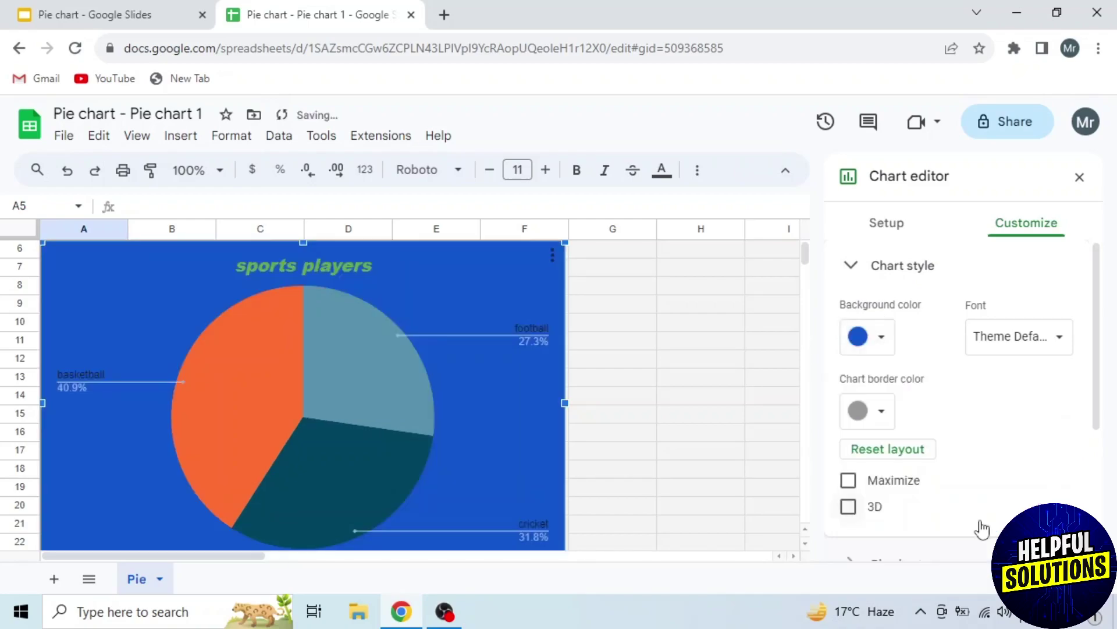
{"action": "left_click", "coordinate": [1041, 341]}
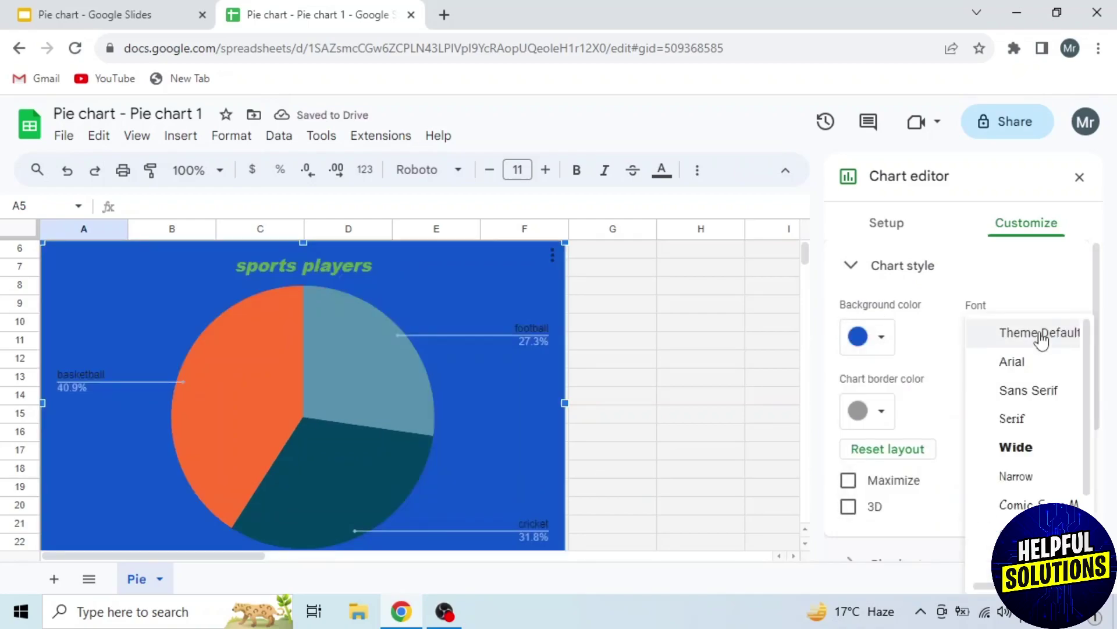
{"action": "left_click", "coordinate": [1013, 447]}
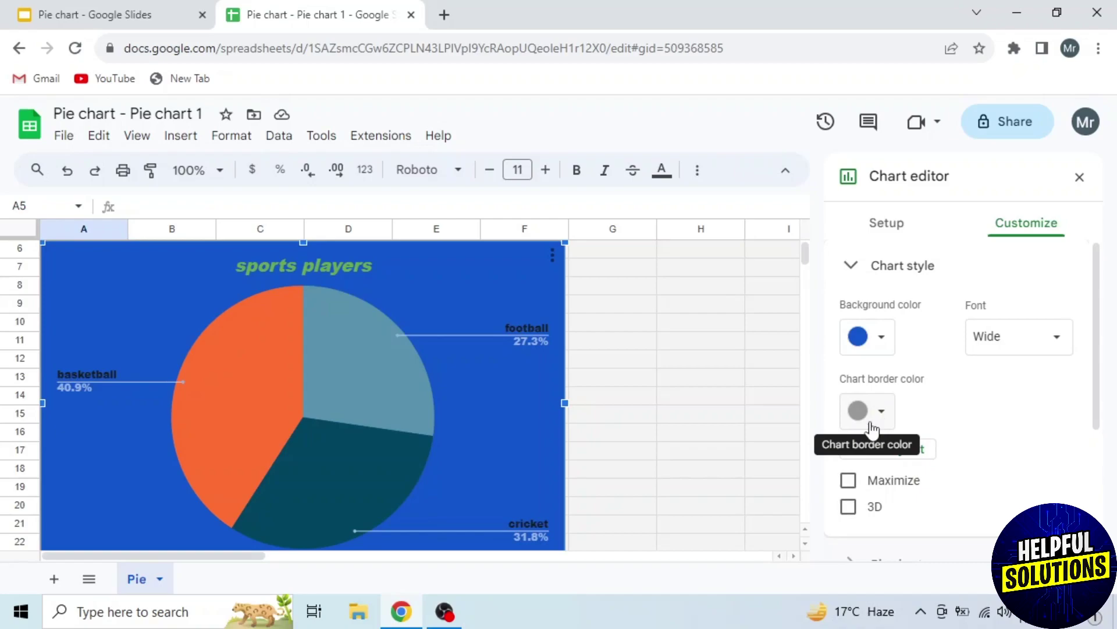
{"action": "left_click", "coordinate": [847, 514]}
{"action": "left_click", "coordinate": [846, 514]}
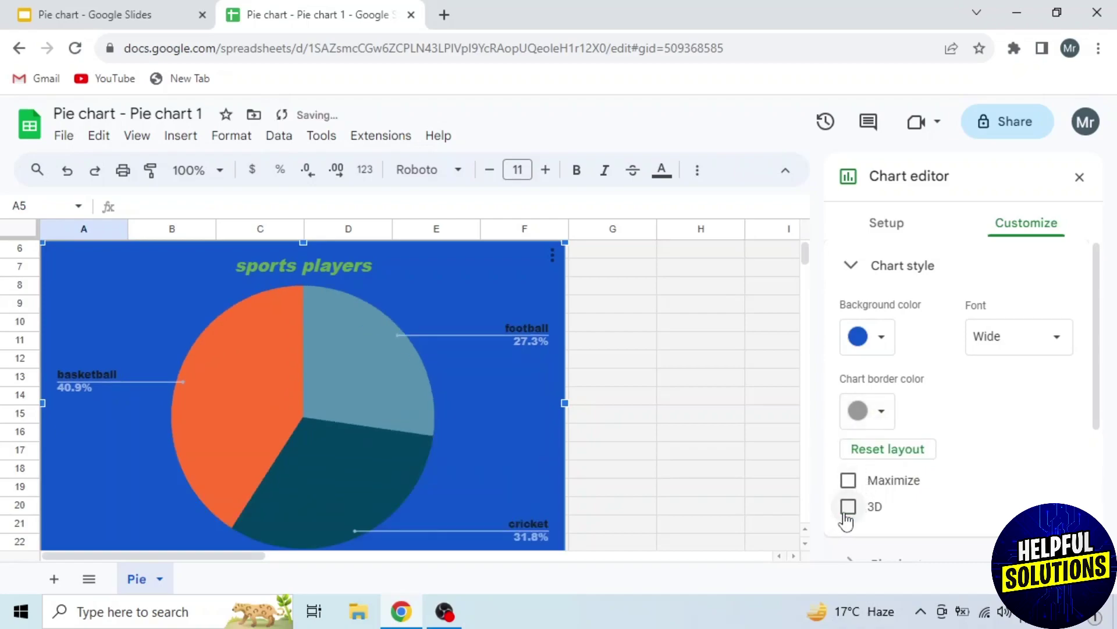
Give the pie a 50% donut hole and black slice borders.
{"action": "left_click", "coordinate": [855, 270]}
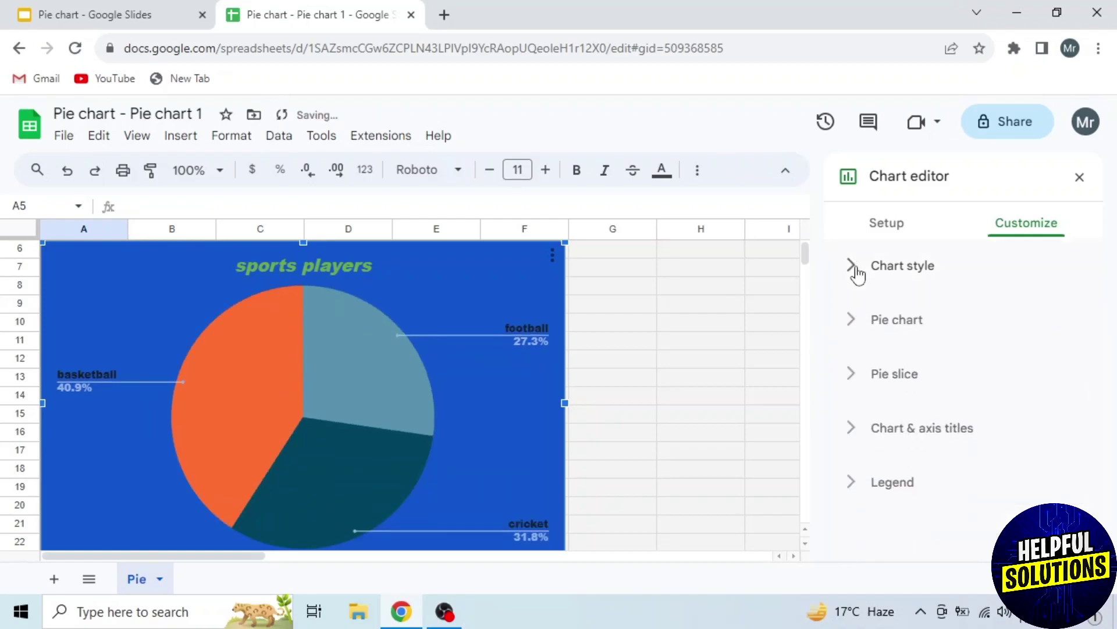
{"action": "left_click", "coordinate": [877, 326]}
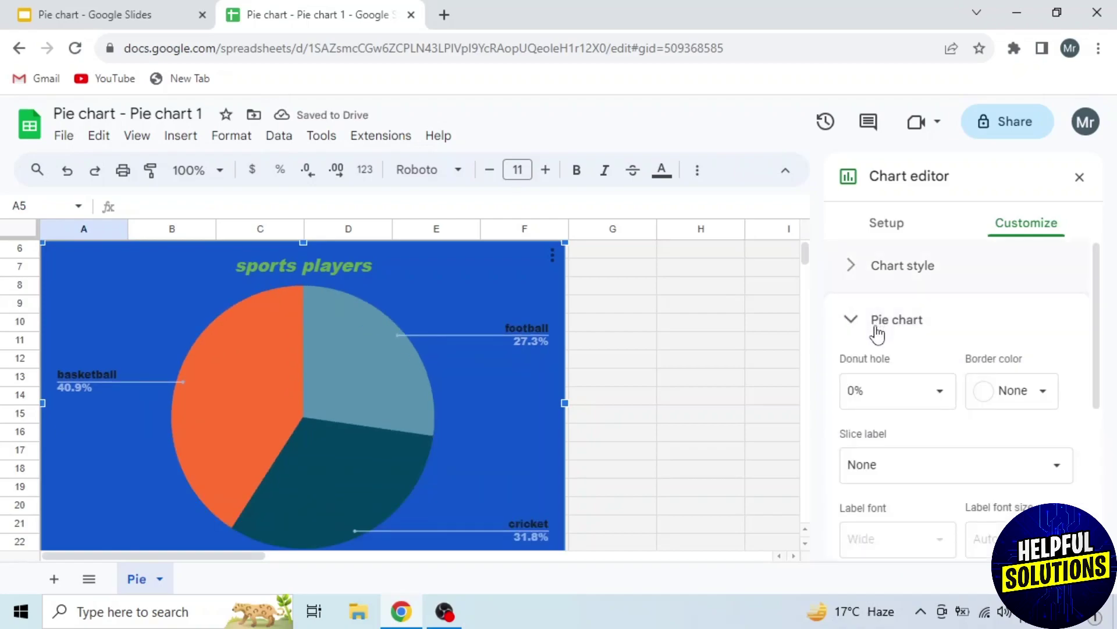
{"action": "left_click", "coordinate": [896, 388]}
{"action": "left_click", "coordinate": [885, 484]}
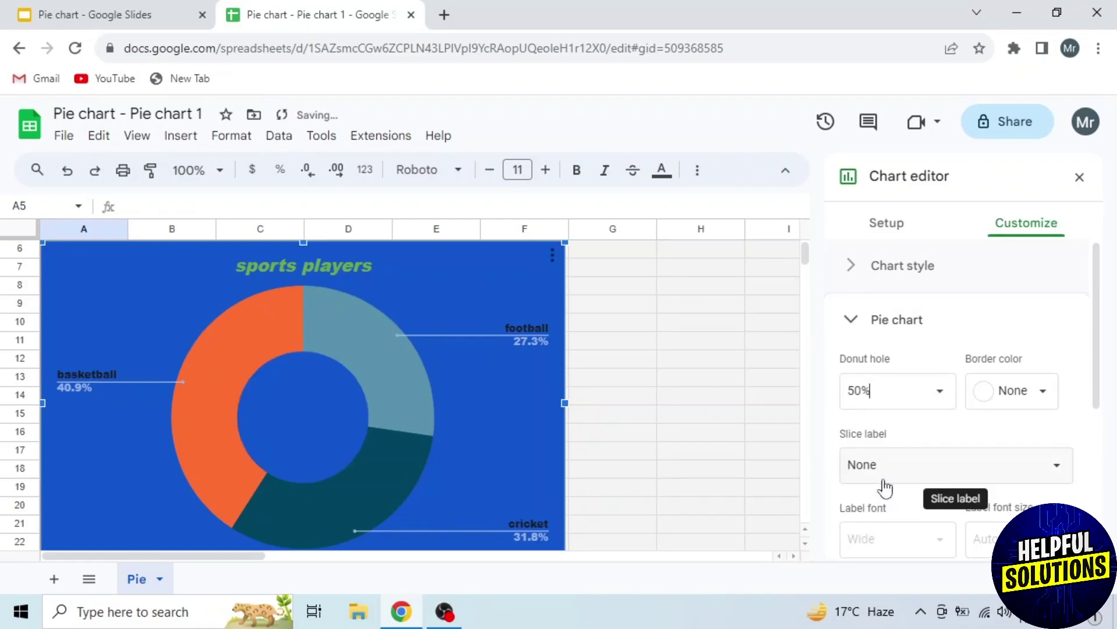
{"action": "left_click", "coordinate": [1031, 403]}
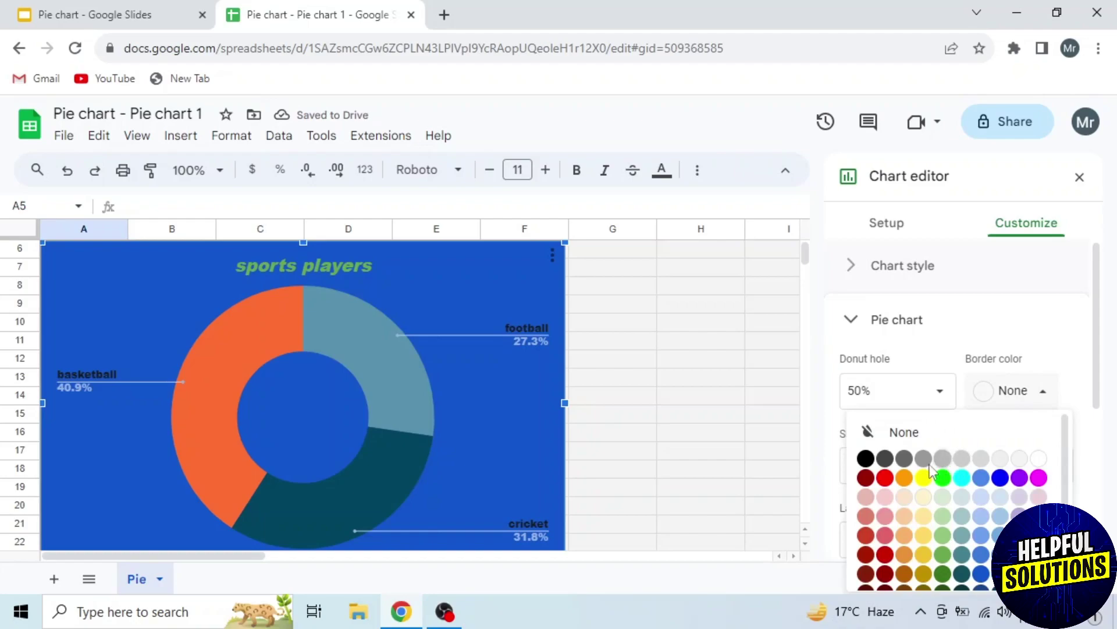
{"action": "left_click", "coordinate": [867, 460]}
Label slices with their values in bold italic bright green, size 20.
{"action": "scroll", "coordinate": [871, 465], "scroll_direction": "down", "scroll_amount": 2}
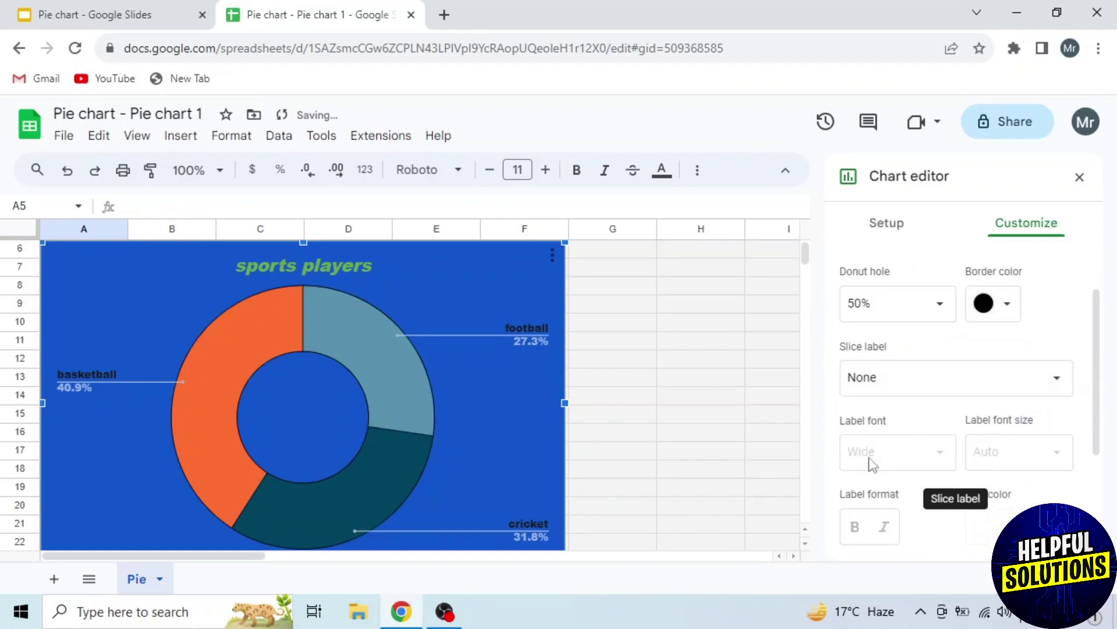
{"action": "left_click", "coordinate": [870, 385]}
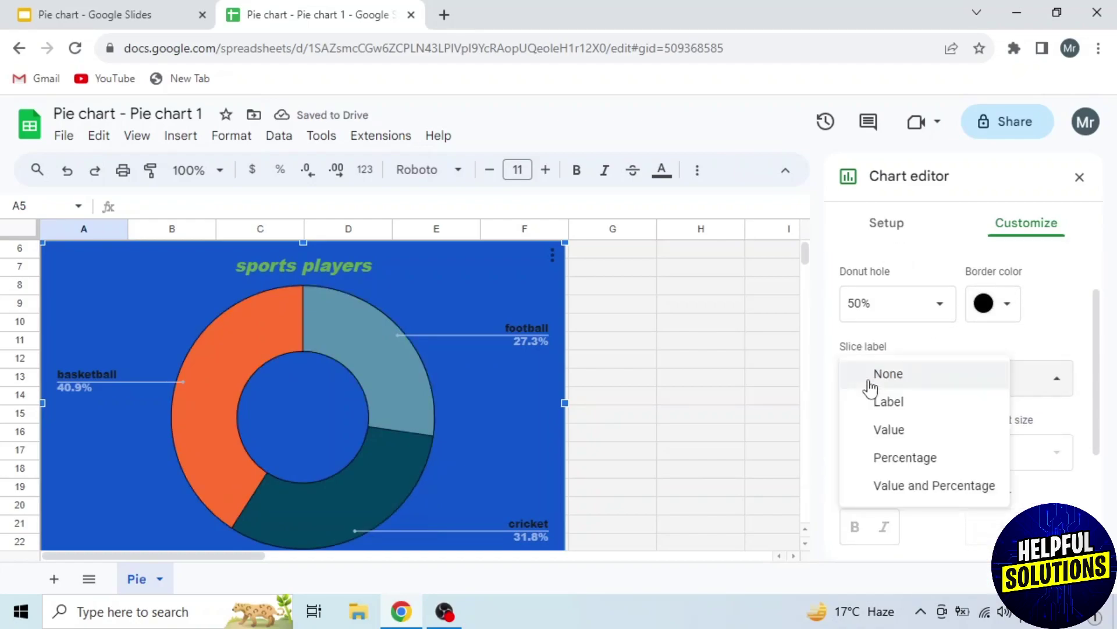
{"action": "left_click", "coordinate": [896, 434]}
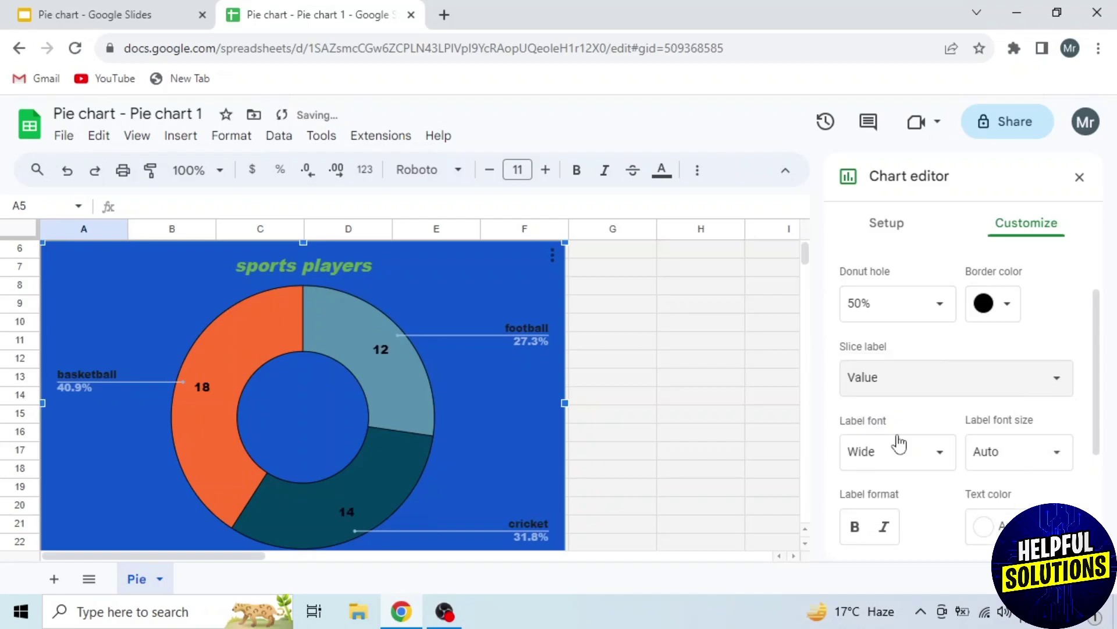
{"action": "scroll", "coordinate": [899, 443], "scroll_direction": "down", "scroll_amount": 2}
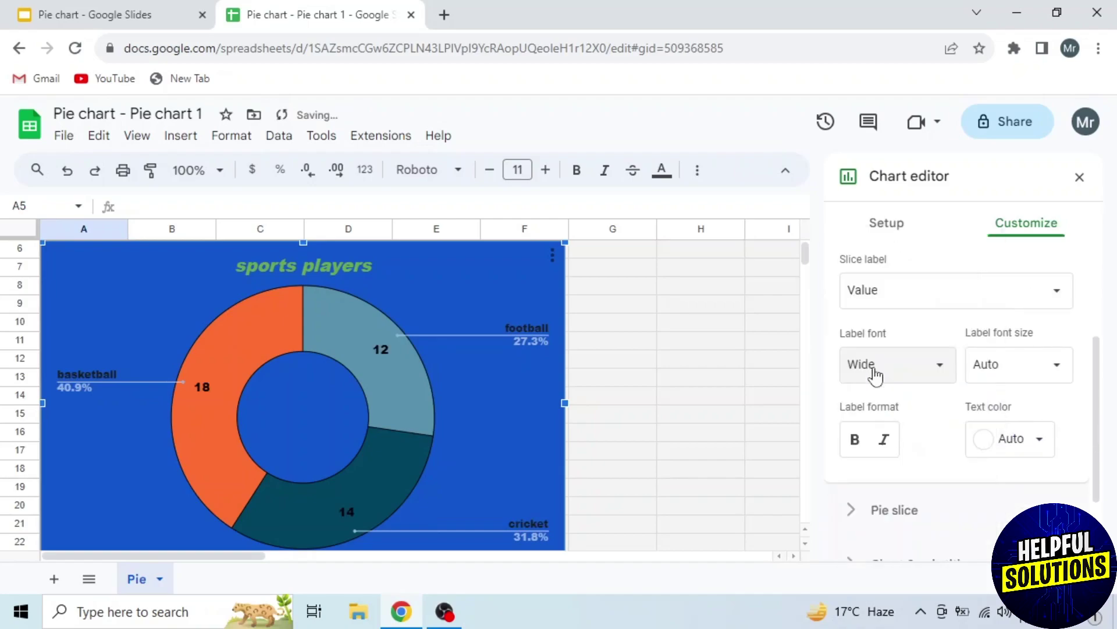
{"action": "left_click", "coordinate": [1004, 370]}
{"action": "left_click", "coordinate": [989, 571]}
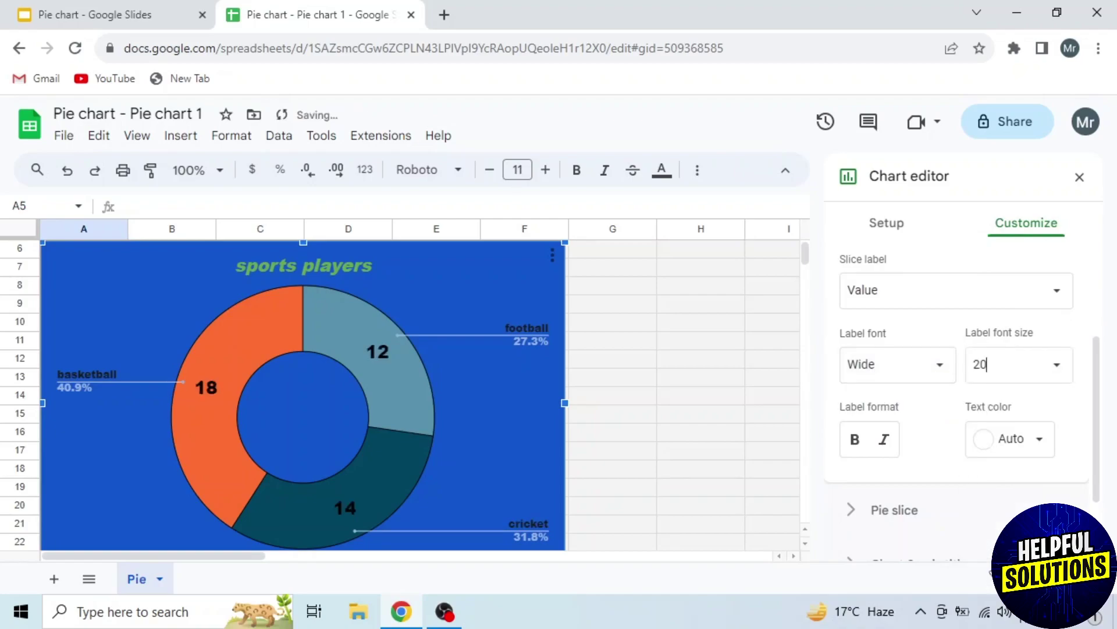
{"action": "left_click", "coordinate": [855, 441]}
{"action": "left_click", "coordinate": [884, 447]}
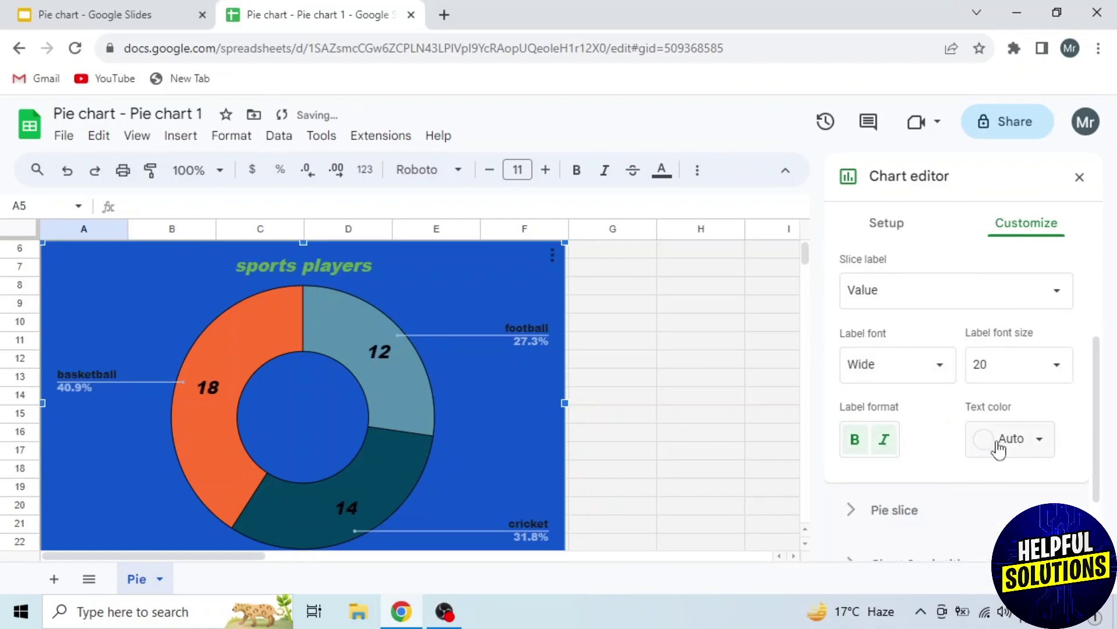
{"action": "left_click", "coordinate": [995, 447]}
{"action": "left_click", "coordinate": [940, 187]}
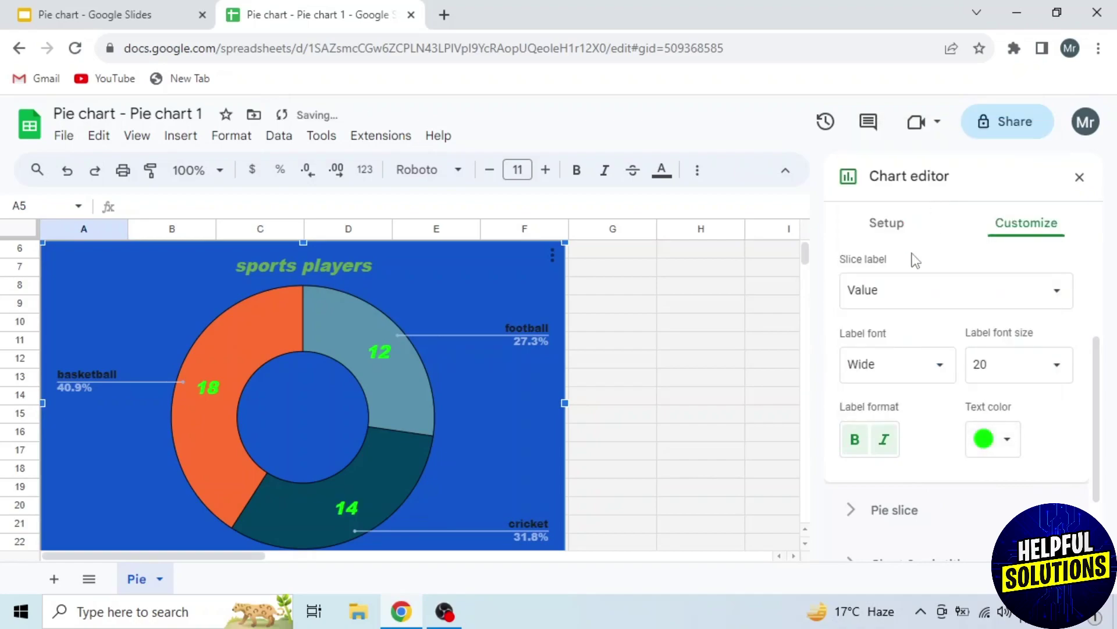
{"action": "scroll", "coordinate": [893, 330], "scroll_direction": "up", "scroll_amount": 3}
Change the cricket slice's colour to yellow in the Pie slice settings.
{"action": "left_click", "coordinate": [880, 326]}
{"action": "left_click", "coordinate": [886, 374]}
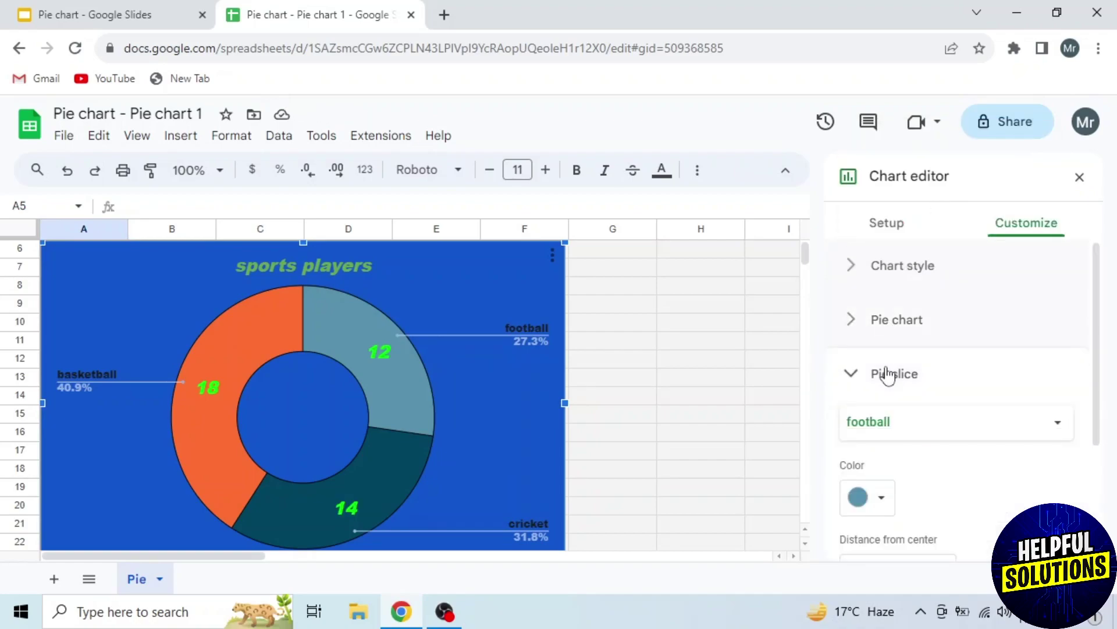
{"action": "left_click", "coordinate": [895, 428]}
{"action": "left_click", "coordinate": [906, 452]}
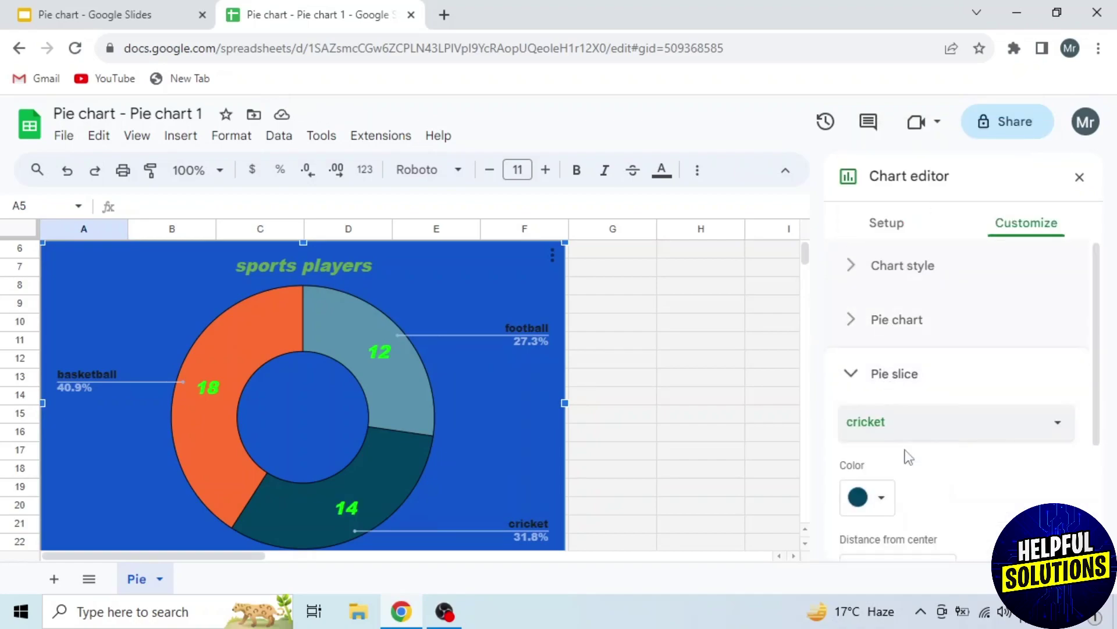
{"action": "left_click", "coordinate": [880, 501]}
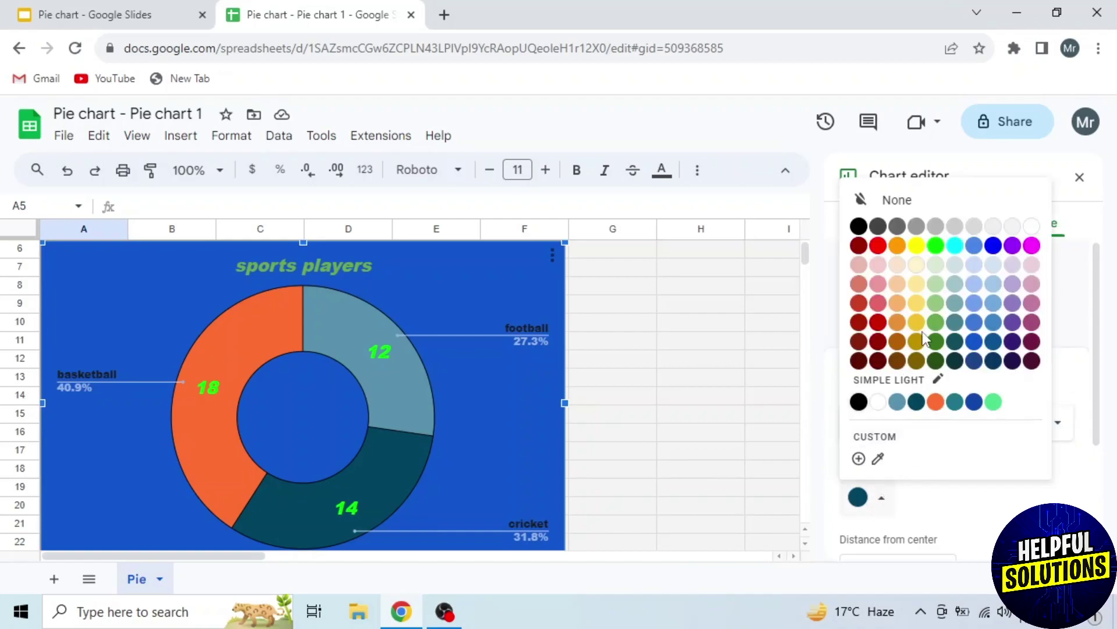
{"action": "left_click", "coordinate": [915, 252]}
{"action": "left_click", "coordinate": [883, 377]}
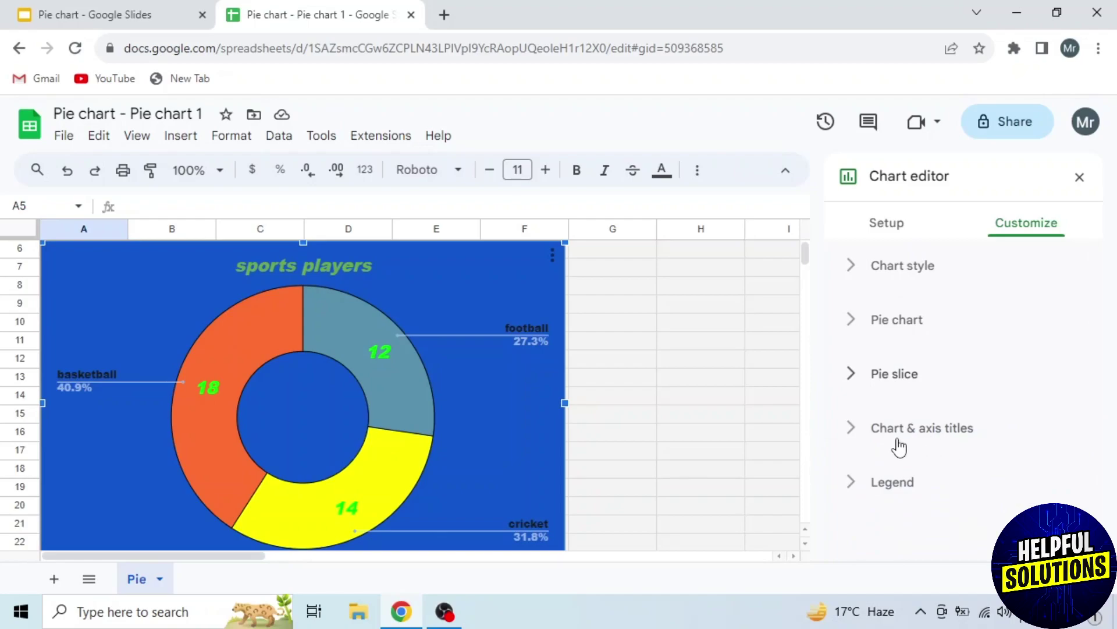
Move the donut chart's legend to the bottom and colour its text red.
{"action": "left_click", "coordinate": [894, 492]}
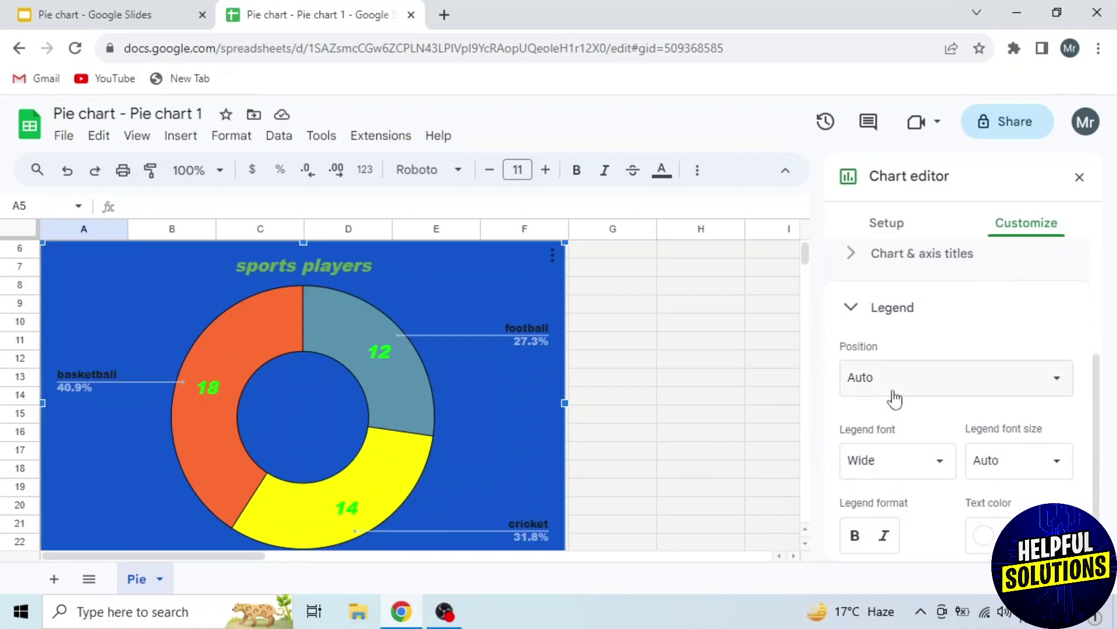
{"action": "left_click", "coordinate": [894, 387]}
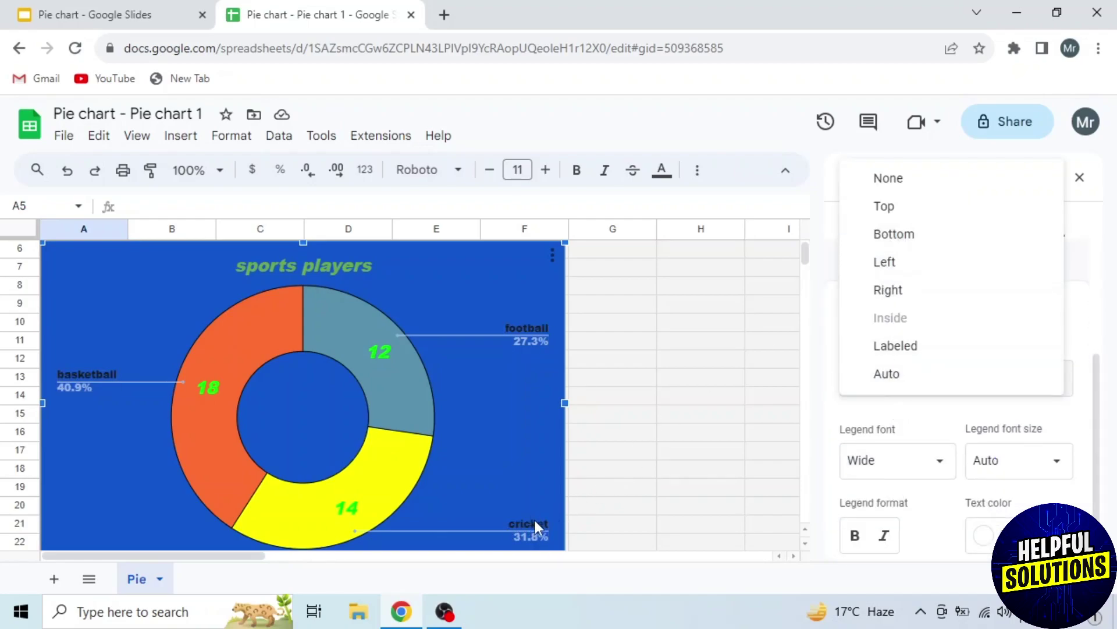
{"action": "left_click", "coordinate": [890, 235]}
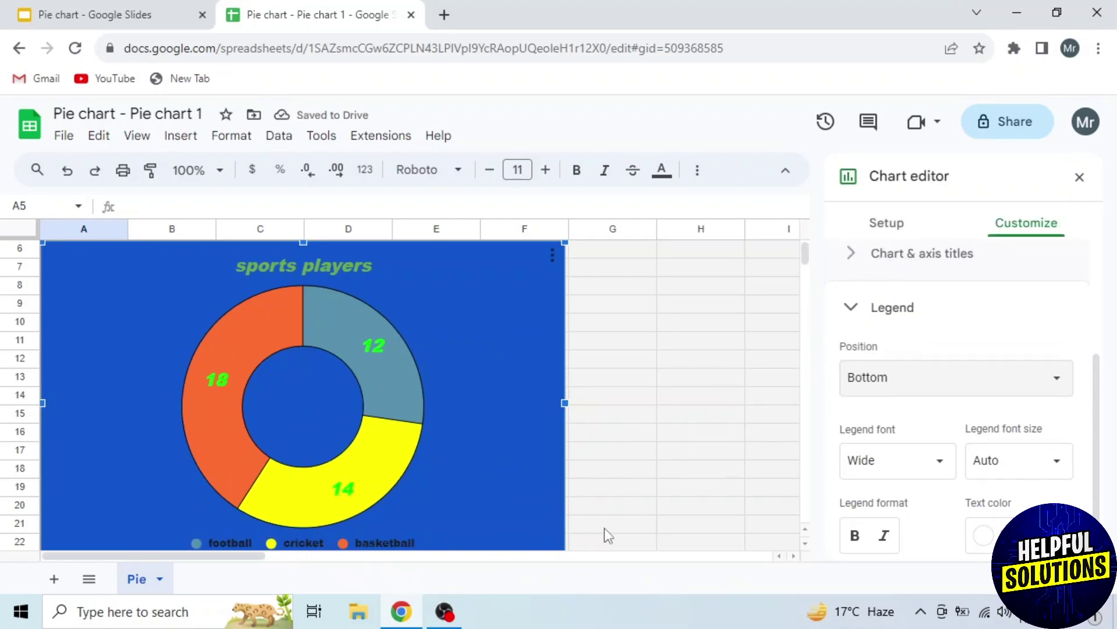
{"action": "scroll", "coordinate": [1021, 466], "scroll_direction": "down", "scroll_amount": 1}
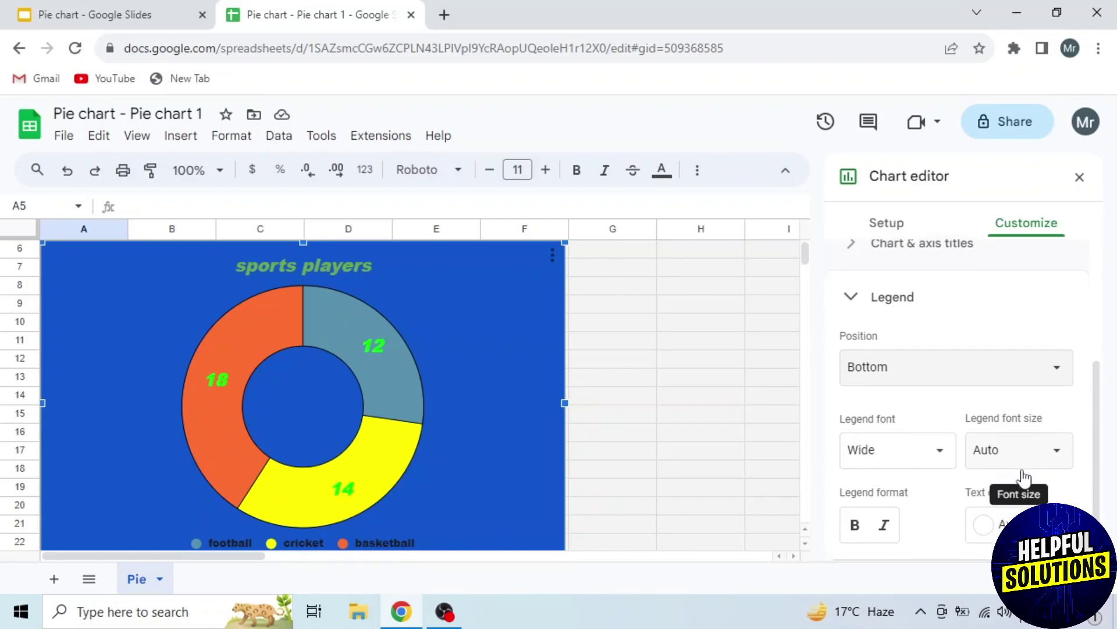
{"action": "left_click", "coordinate": [984, 527]}
{"action": "left_click", "coordinate": [882, 274]}
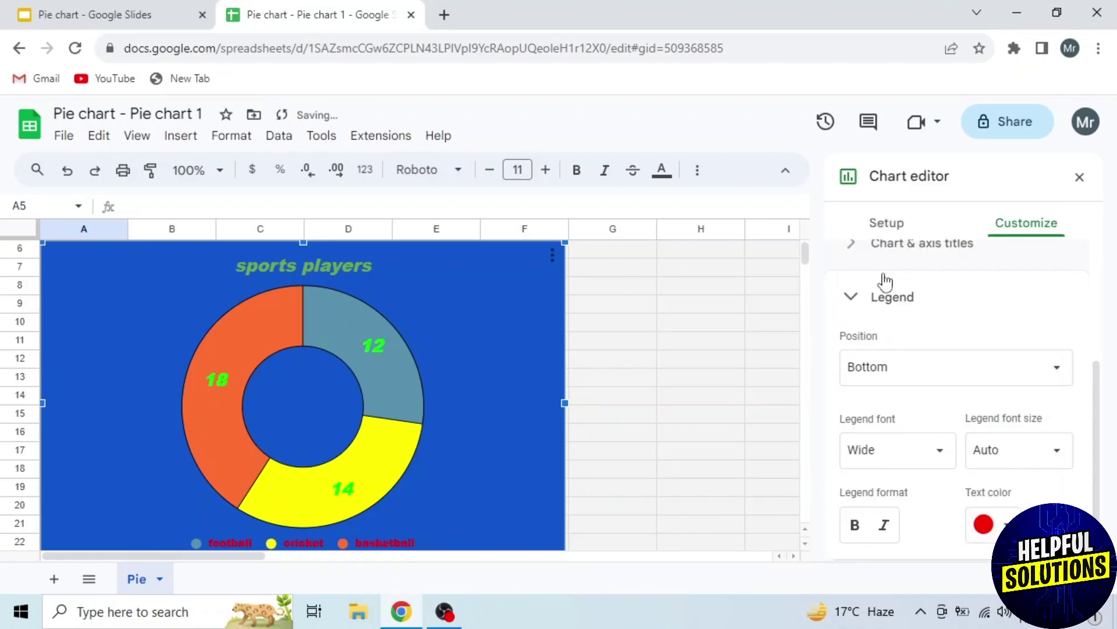
{"action": "left_click", "coordinate": [883, 308]}
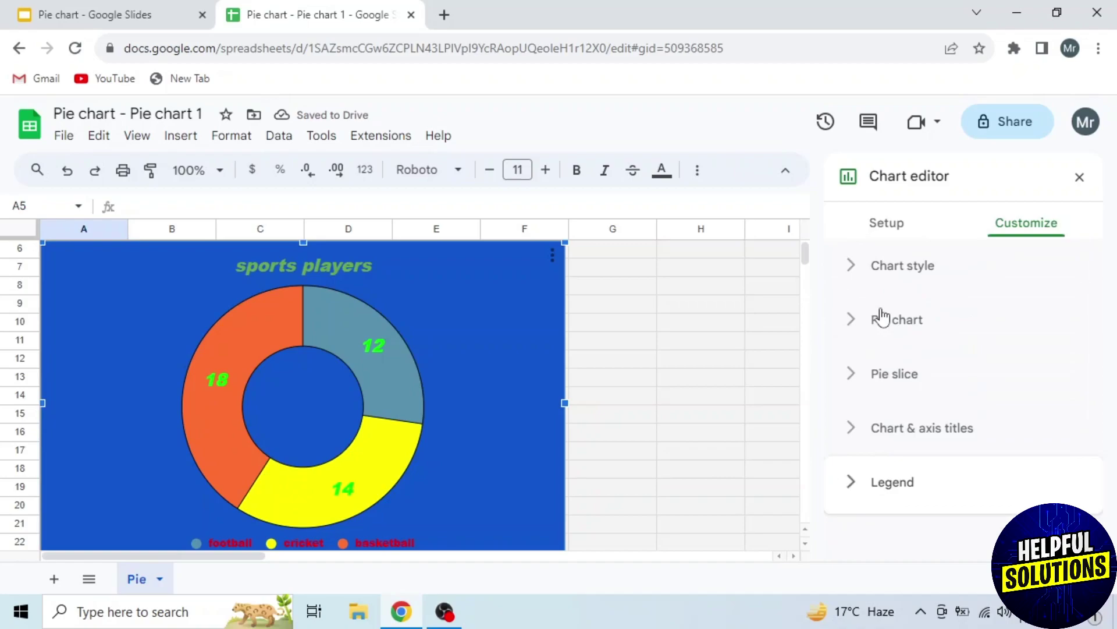
Update the linked chart on slide 2 in the Pie chart presentation.
{"action": "left_click", "coordinate": [71, 14]}
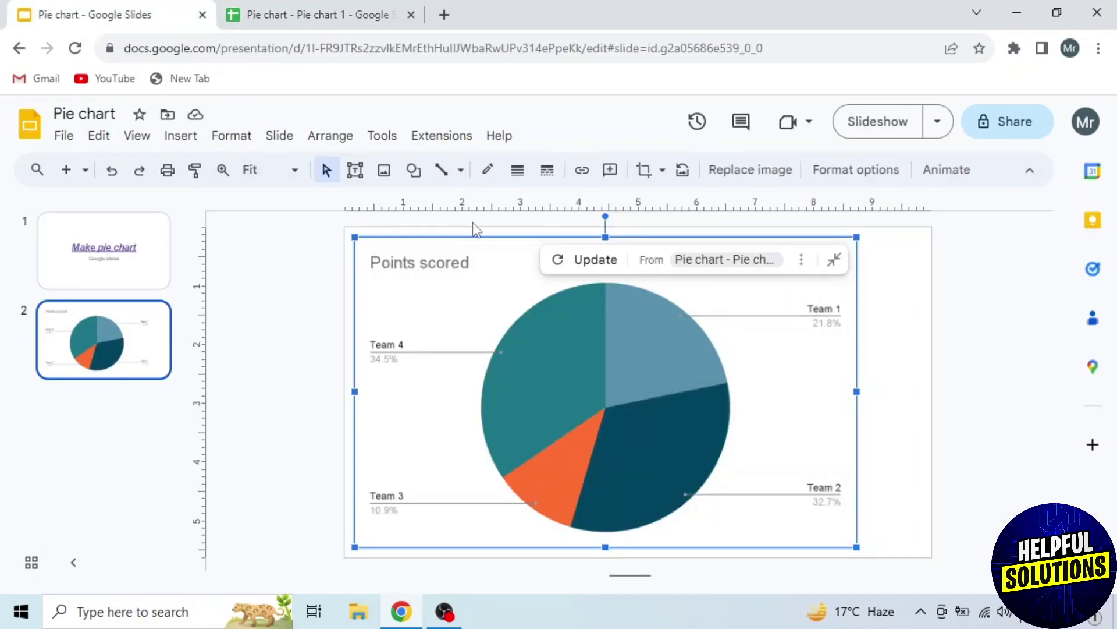
{"action": "left_click", "coordinate": [587, 264]}
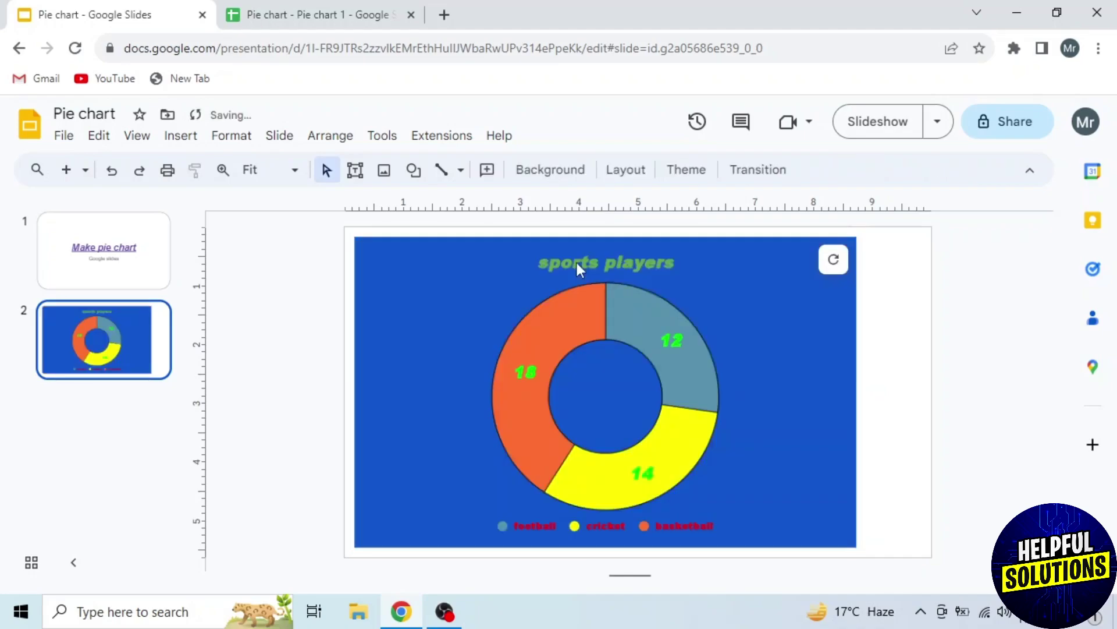